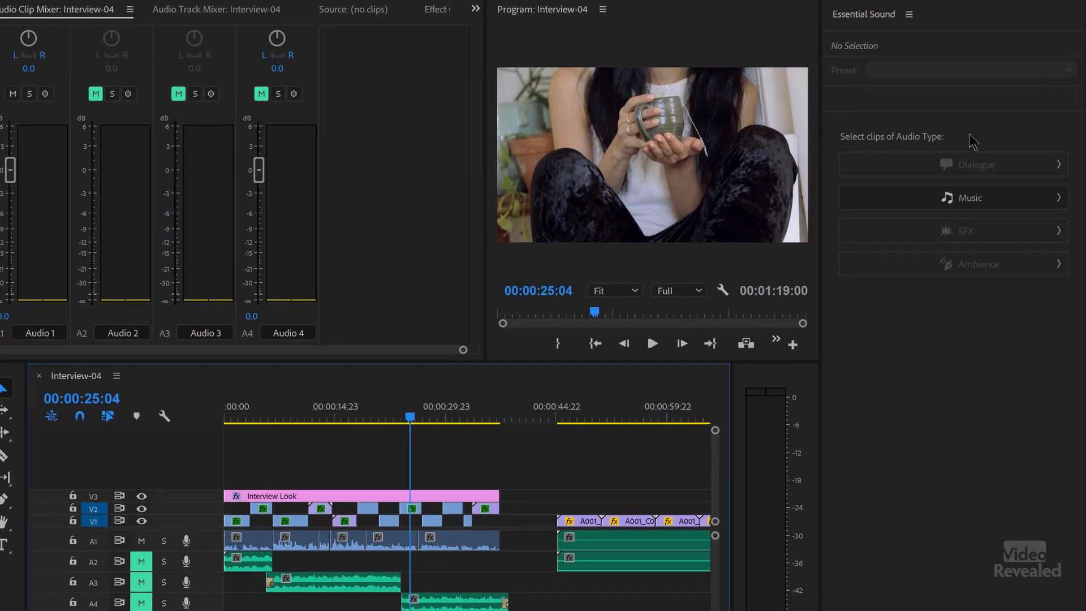
# Step: Assign the Dialogue audio type to all interview clips on track A1 and collapse the dialogue settings sections
pyautogui.moveTo(495, 540); pyautogui.dragTo(221, 552)
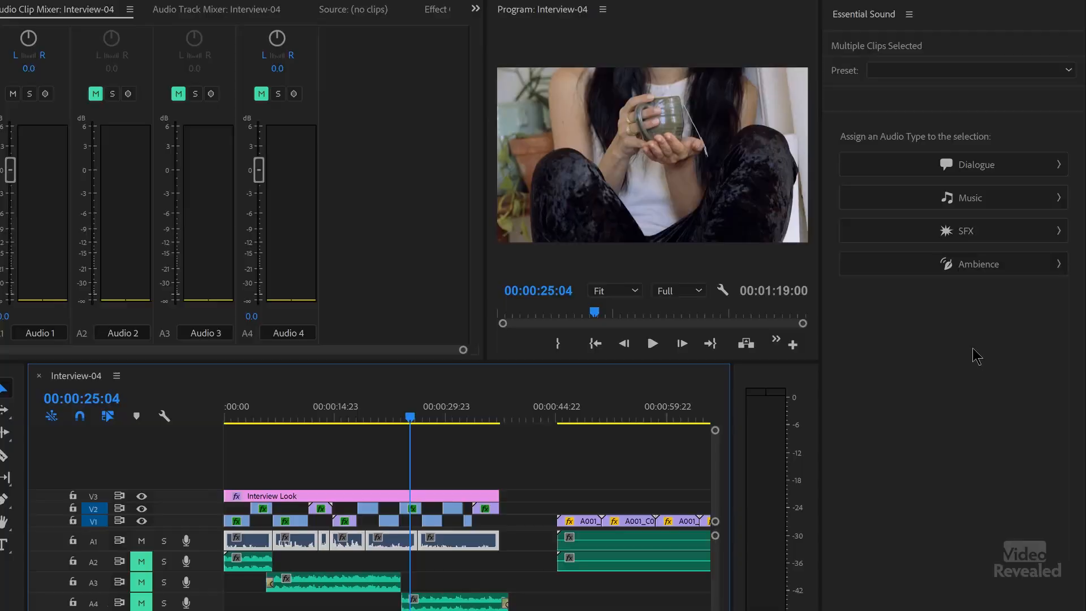
pyautogui.click(975, 164)
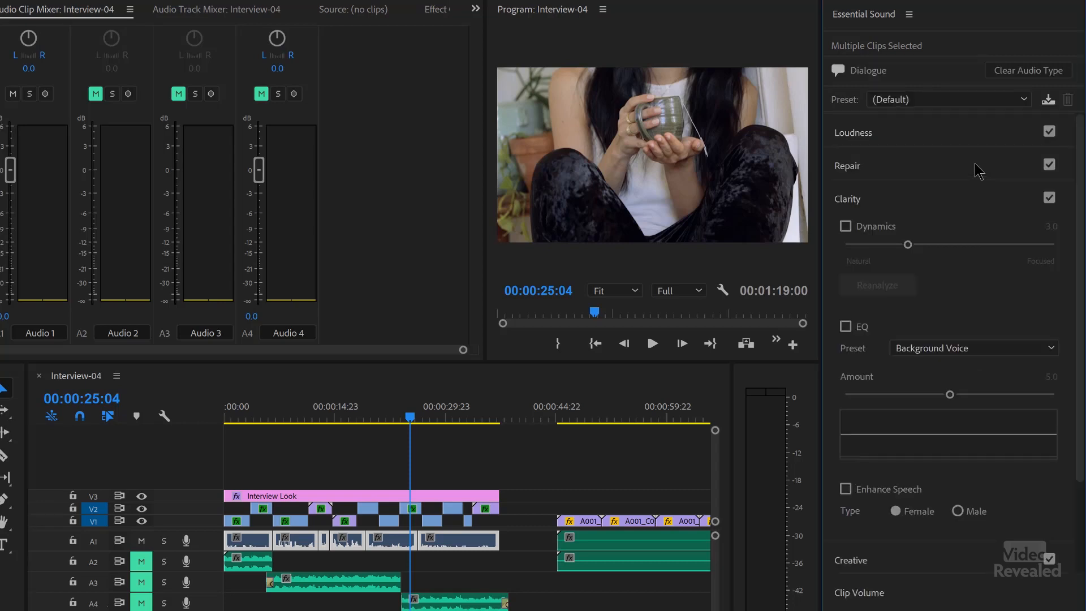
pyautogui.click(921, 139)
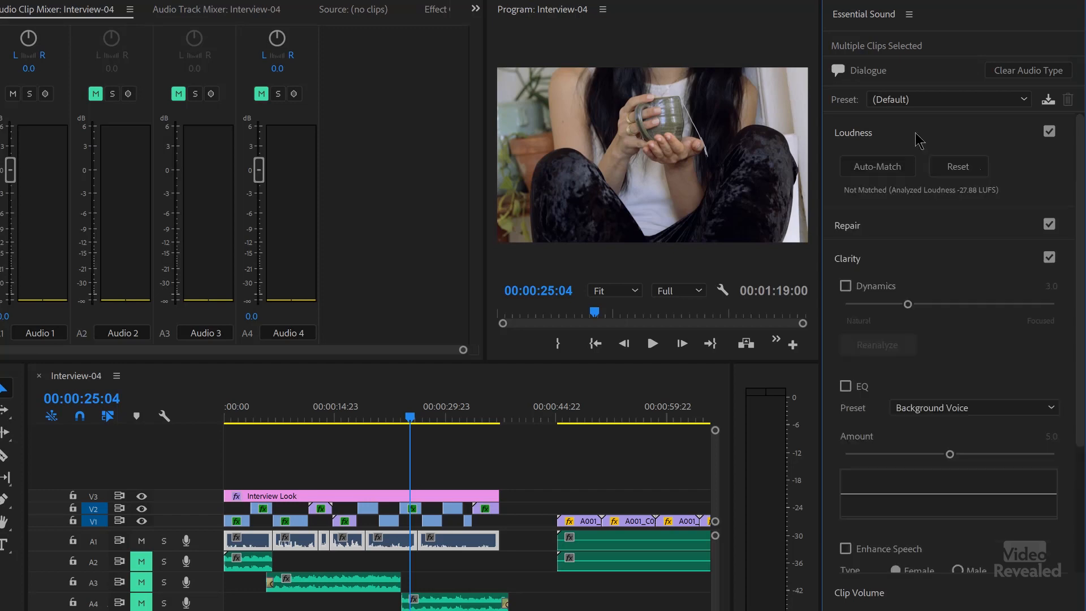
pyautogui.click(921, 136)
pyautogui.click(909, 166)
pyautogui.click(910, 166)
pyautogui.click(908, 196)
pyautogui.click(916, 234)
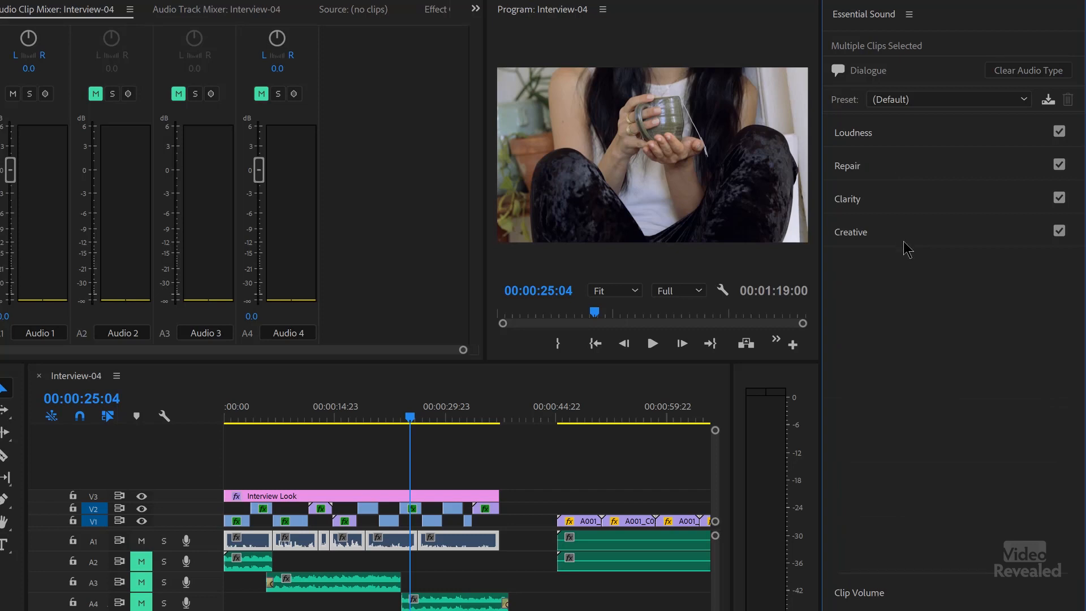
# Step: Apply the Balanced Female Voice preset to the selected dialogue clips and expand the Loudness settings
pyautogui.click(929, 99)
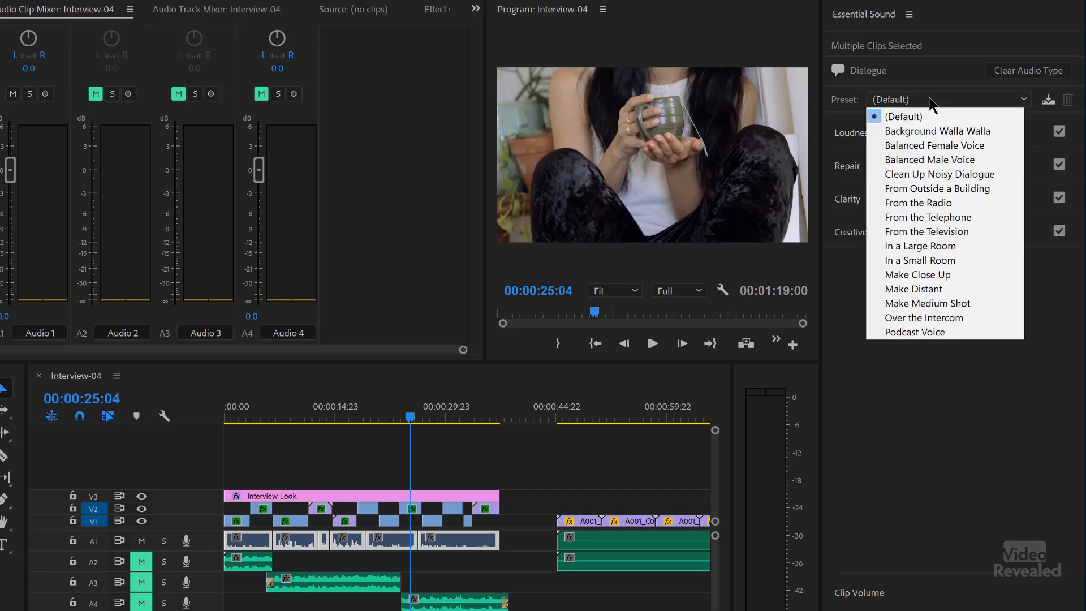
pyautogui.click(951, 144)
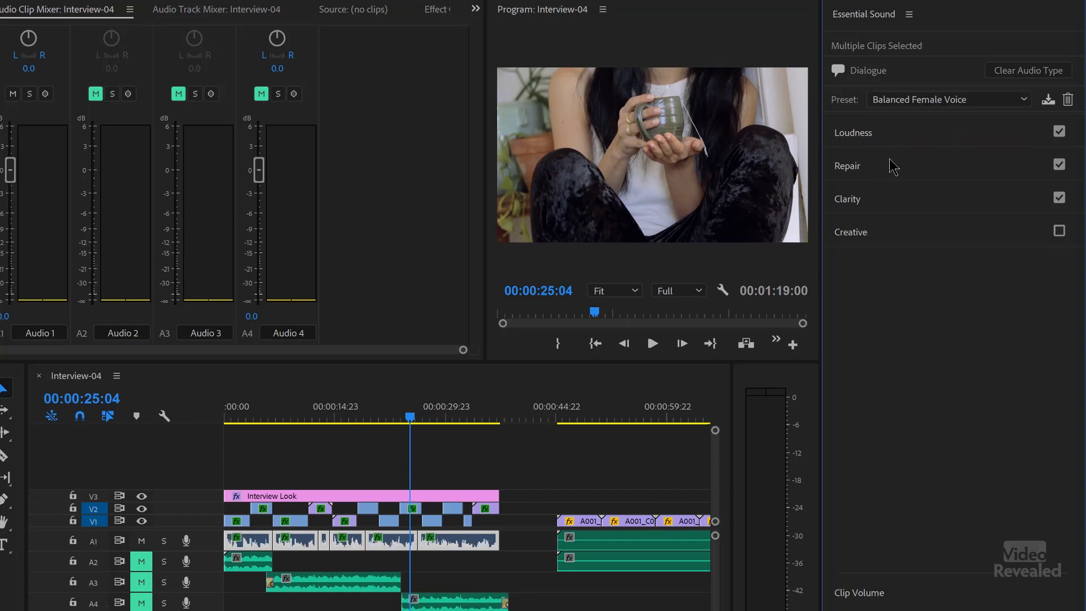
pyautogui.click(901, 143)
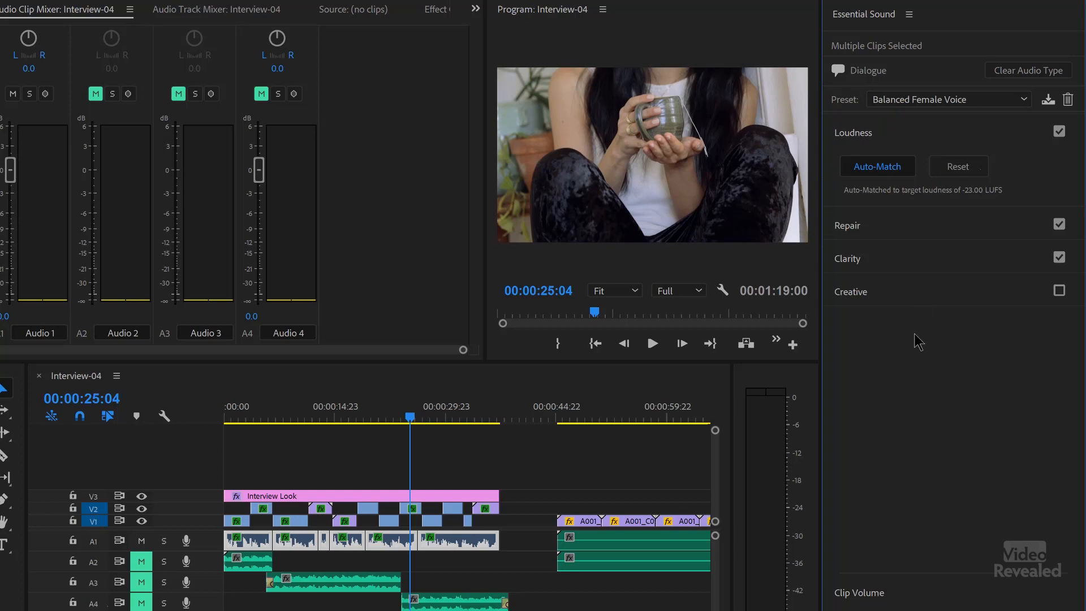
# Step: Play the sequence from the beginning to hear the processed dialogue, and expand the Clarity settings
pyautogui.click(262, 419)
pyautogui.press('Home')
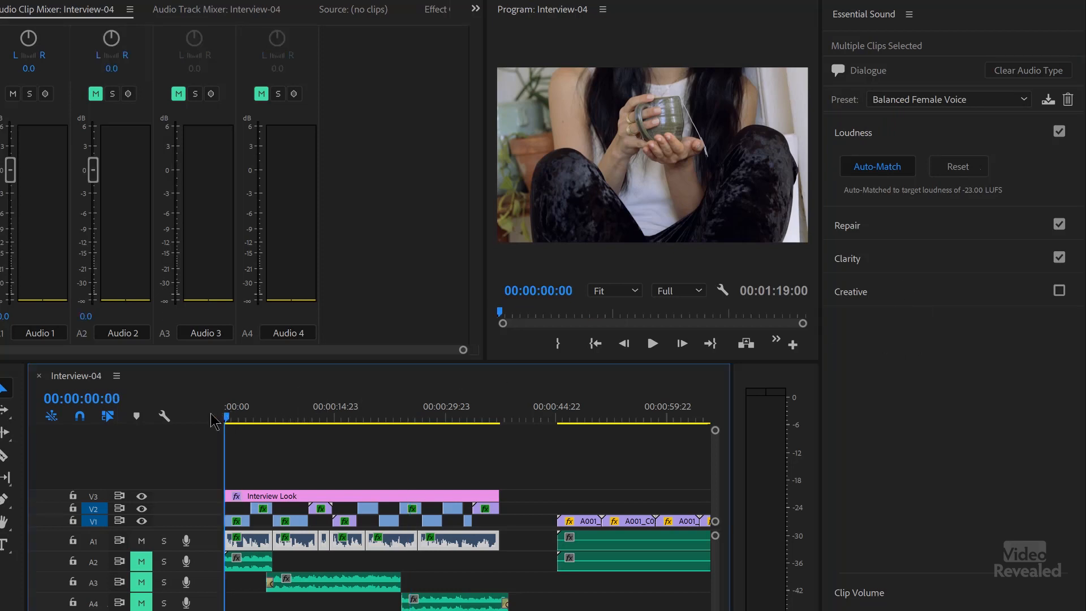
pyautogui.press('space')
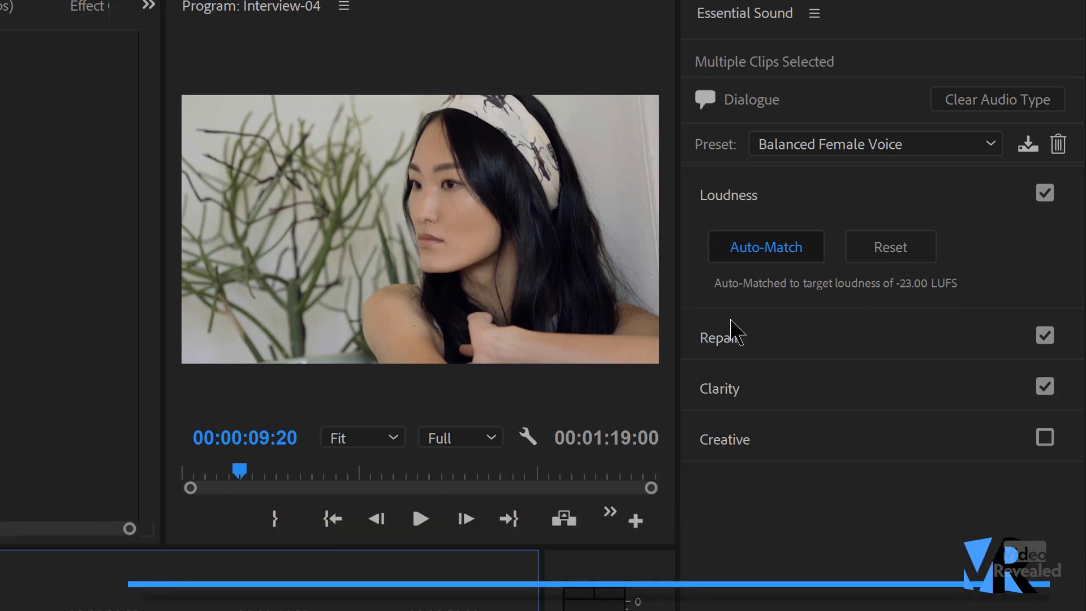
pyautogui.click(779, 396)
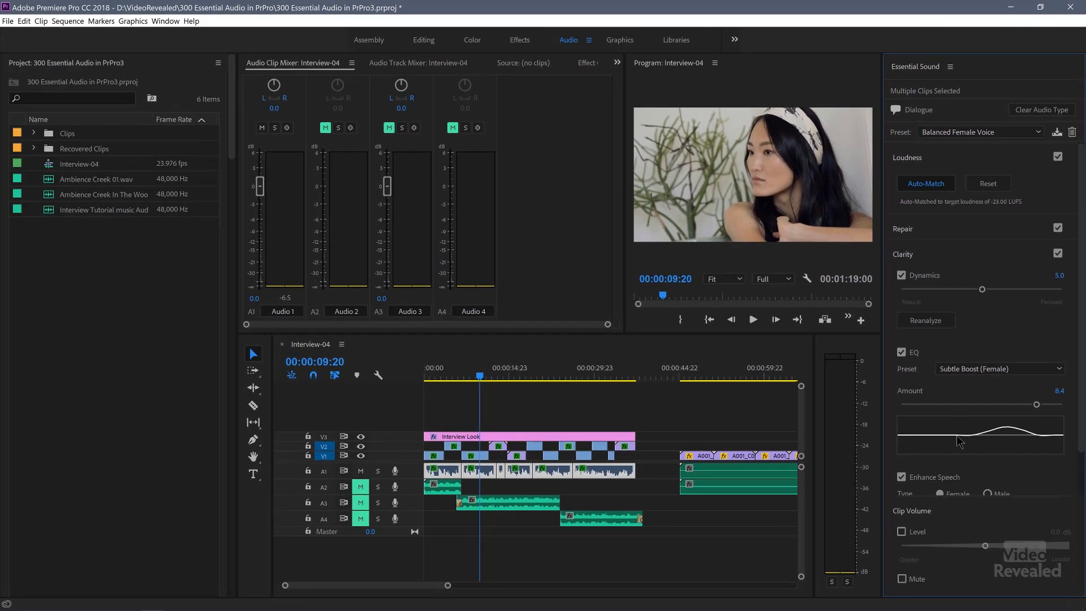
# Step: Select the A1 dialogue clip under the playhead and examine its audio effects in Effect Controls
pyautogui.click(589, 64)
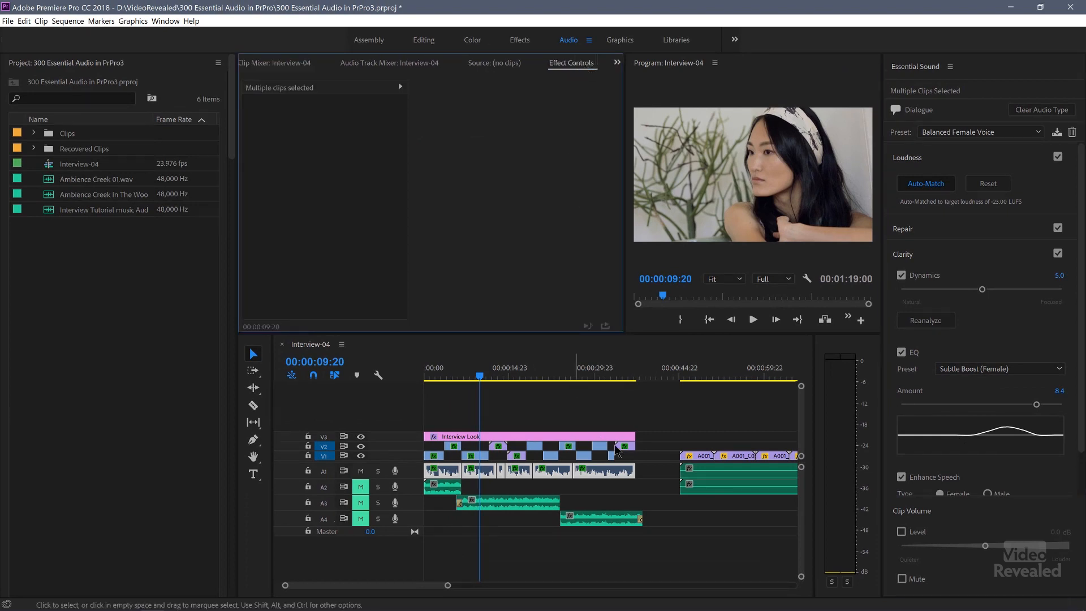
pyautogui.click(651, 472)
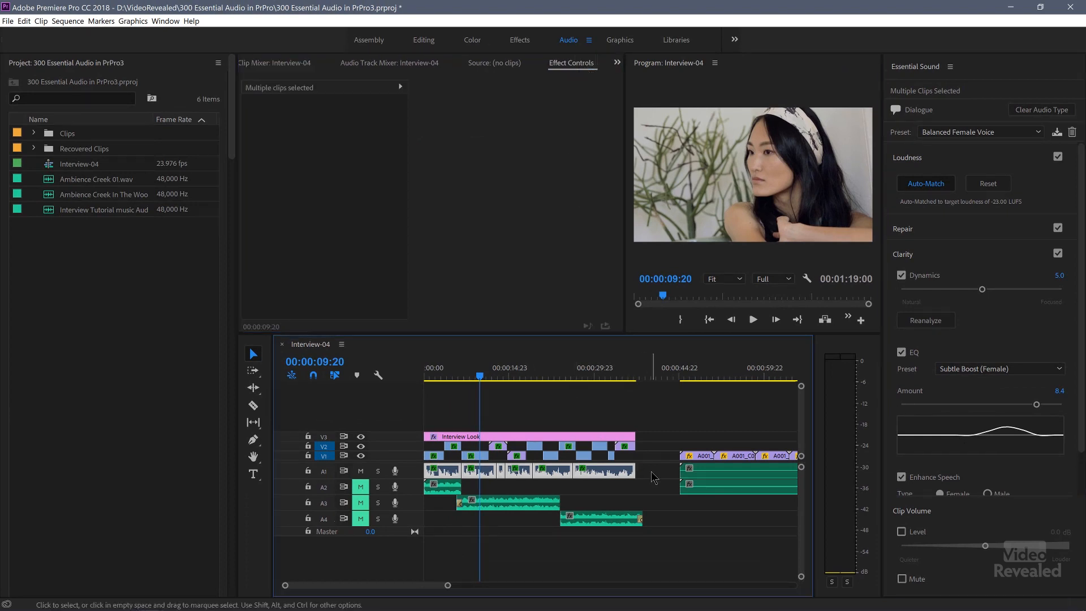
pyautogui.click(482, 476)
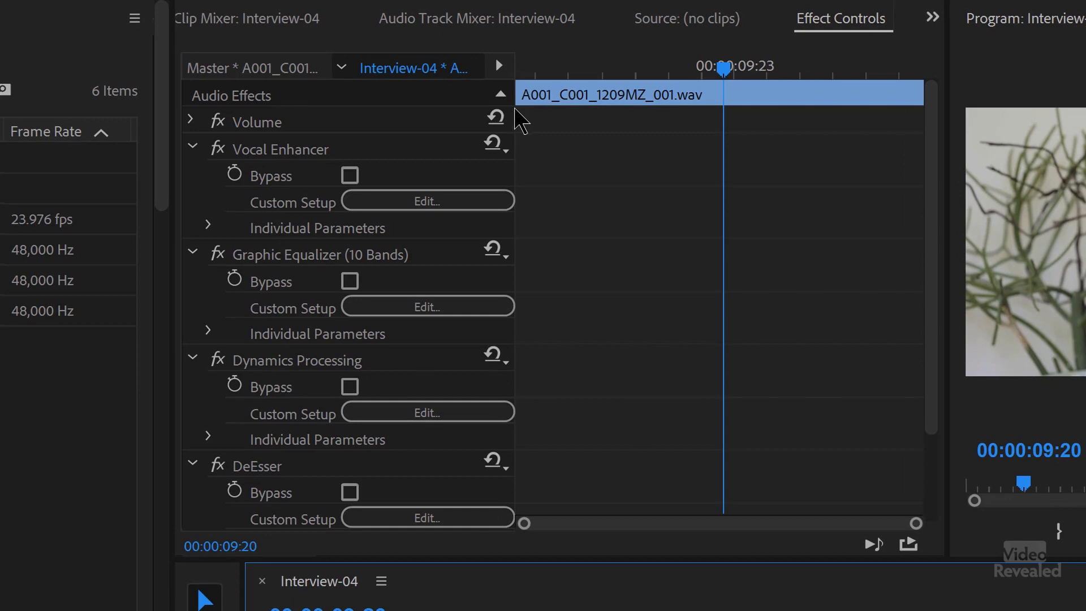
pyautogui.moveTo(525, 105); pyautogui.dragTo(756, 107)
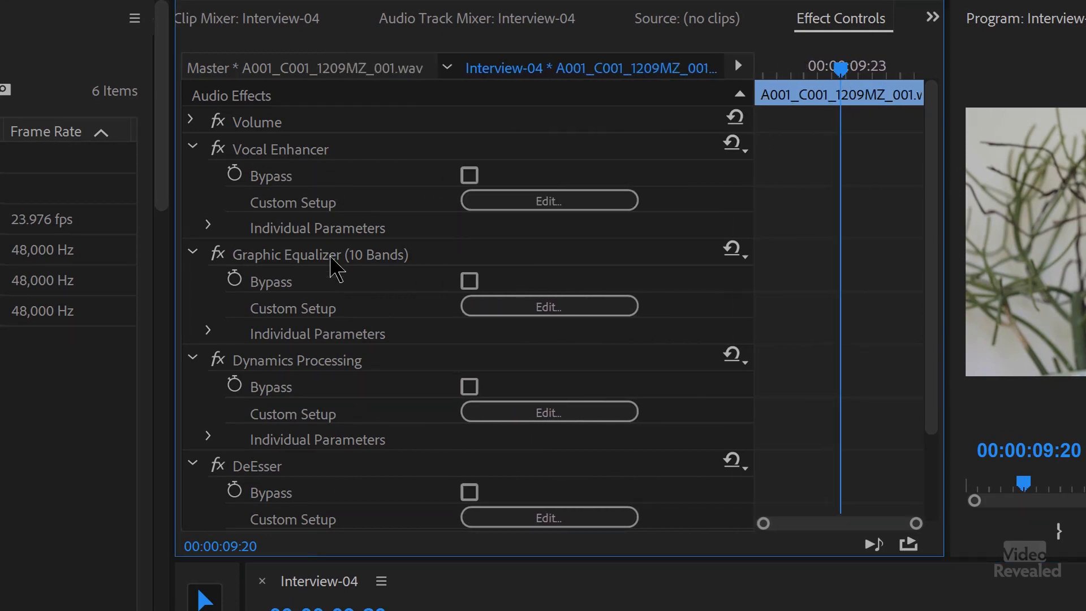
pyautogui.scroll(-1, 340, 283)
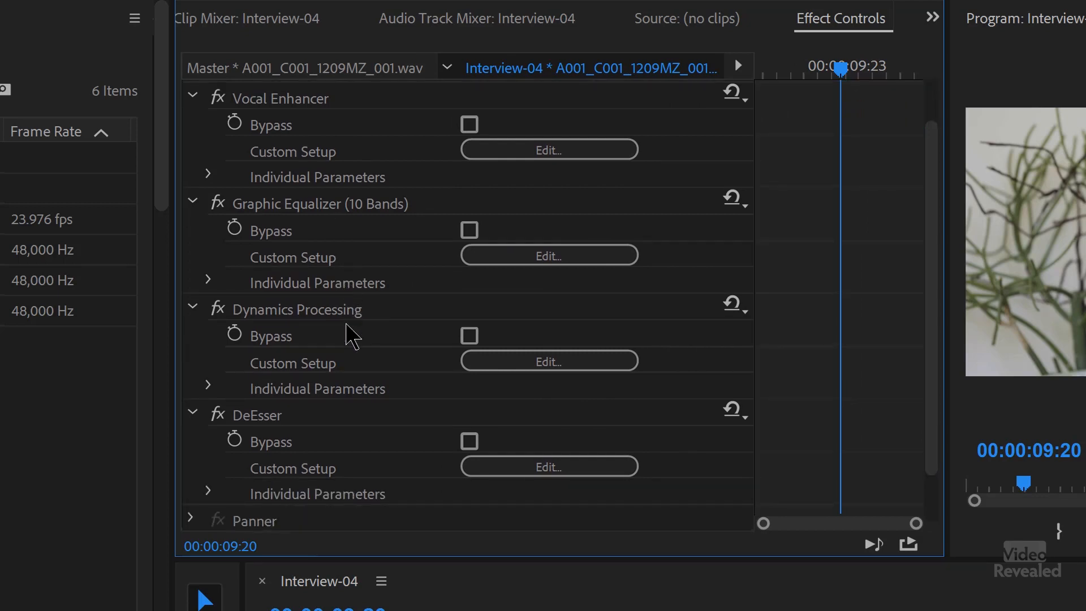
pyautogui.scroll(-1, 351, 333)
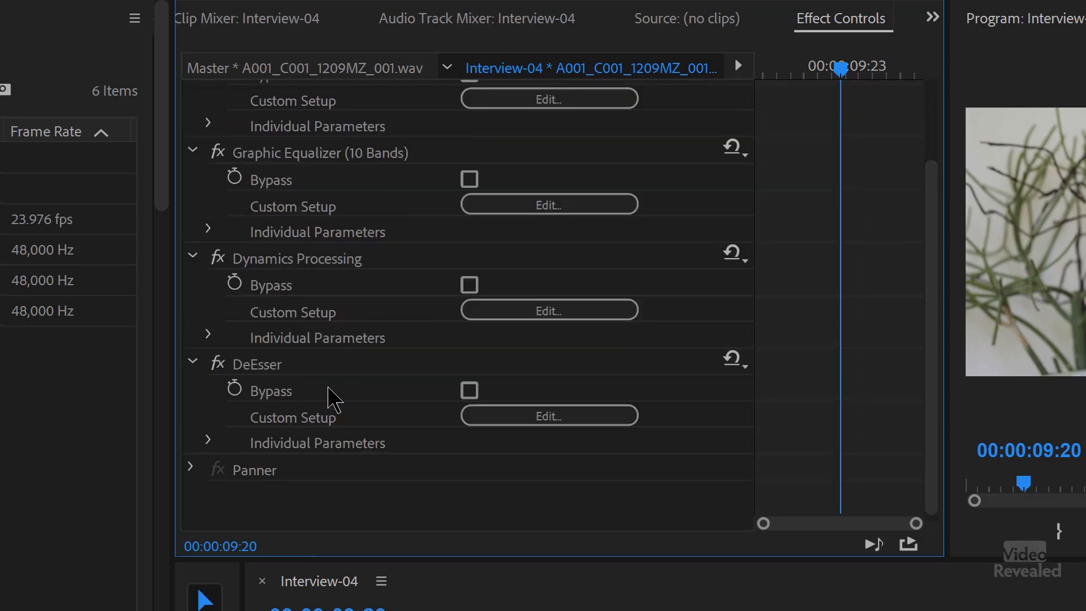
pyautogui.scroll(2, 331, 391)
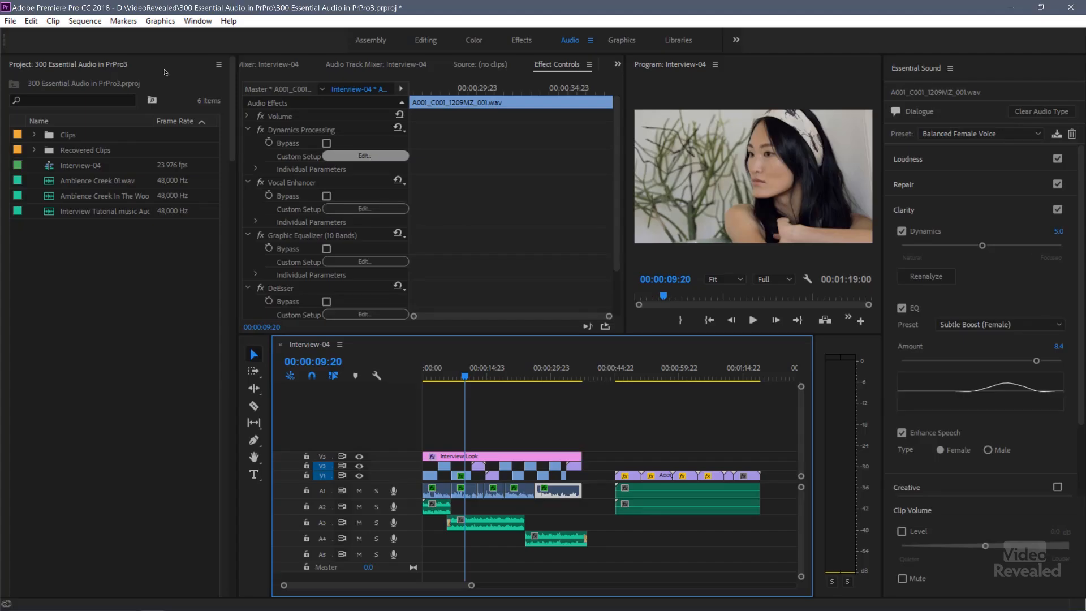
# Step: Set the clip's Clarity Dynamics amount to 5.5 with the Dynamics Processing effect editor open, and close the editor
pyautogui.click(365, 156)
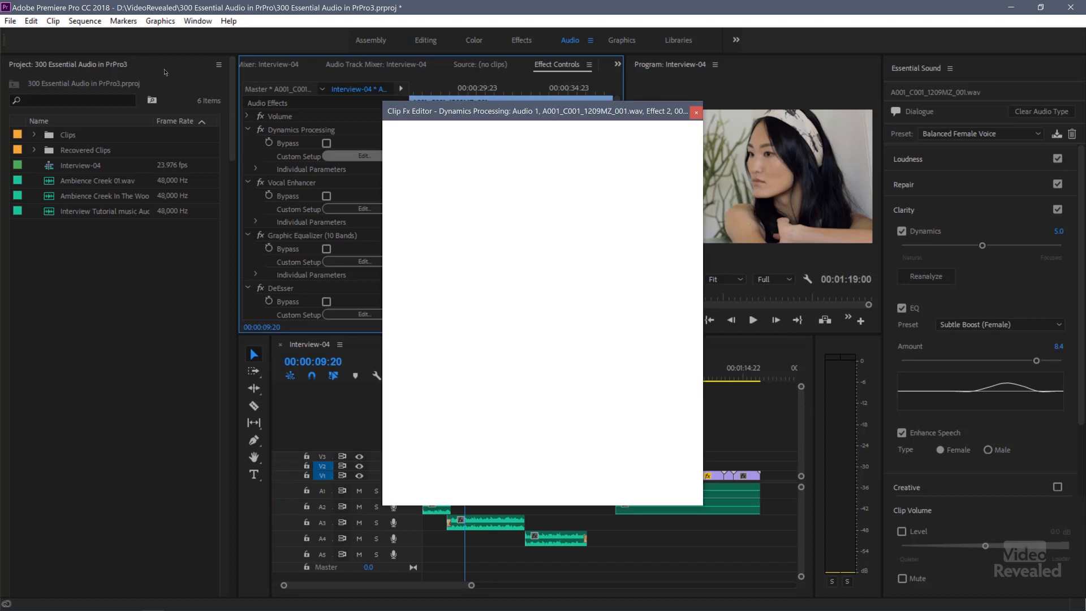
pyautogui.click(992, 247)
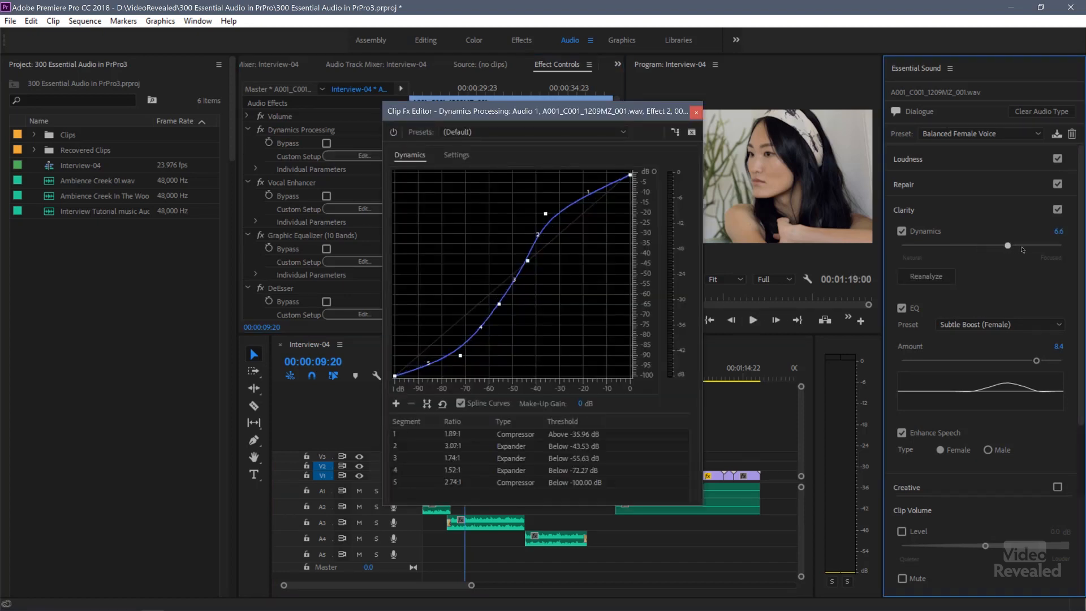
pyautogui.moveTo(972, 252)
pyautogui.mouseDown()
pyautogui.moveTo(923, 252)
pyautogui.moveTo(1013, 255)
pyautogui.moveTo(953, 257)
pyautogui.moveTo(991, 257)
pyautogui.mouseUp()
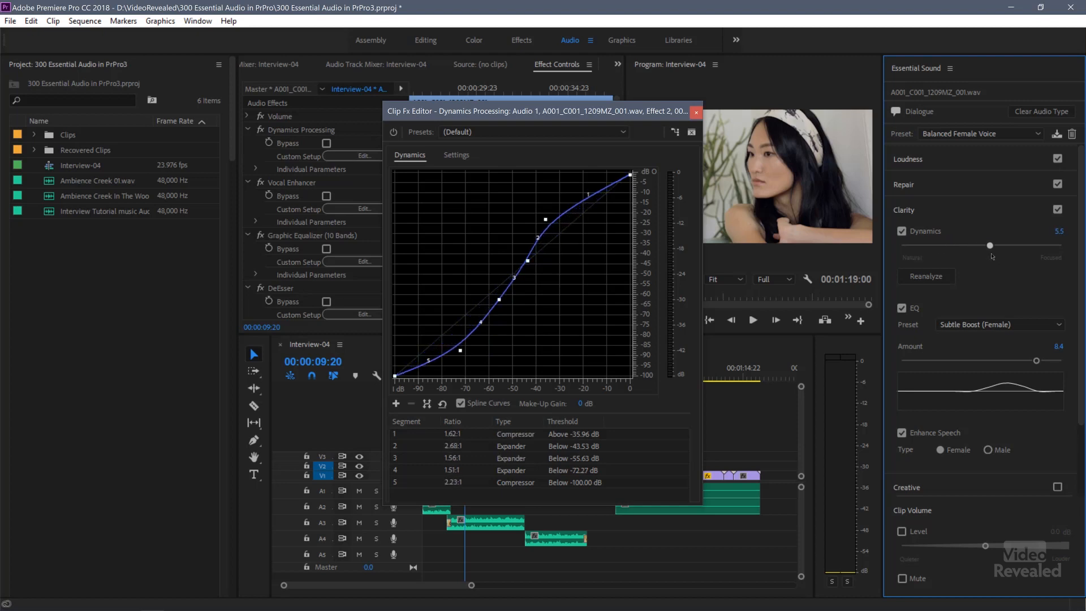
pyautogui.click(697, 113)
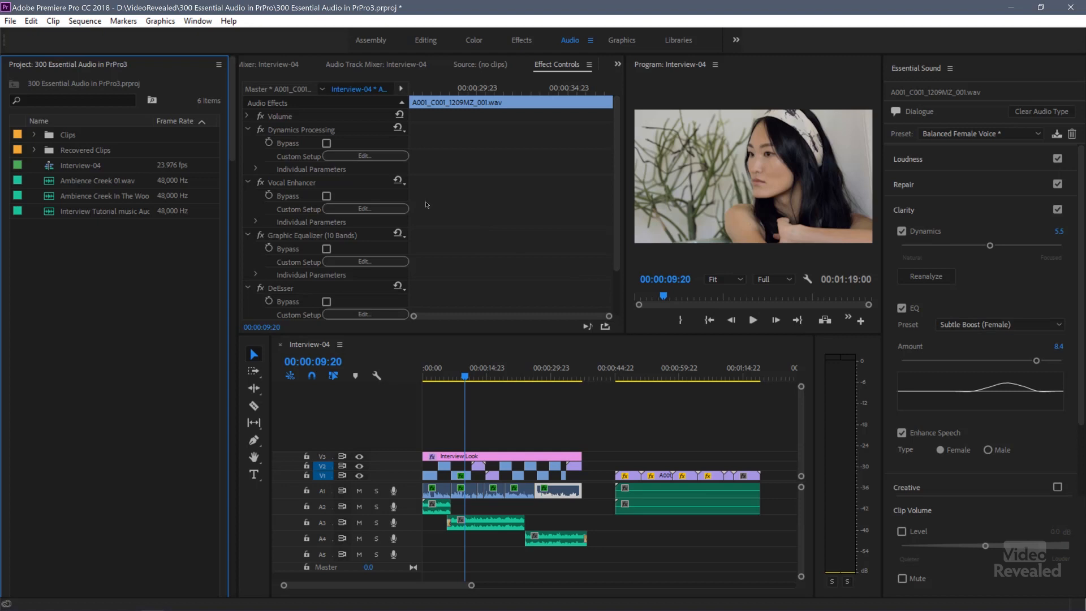
# Step: Set the clip's Clarity EQ amount to 6.7 with the Graphic Equalizer effect editor open, and close the editor
pyautogui.click(387, 263)
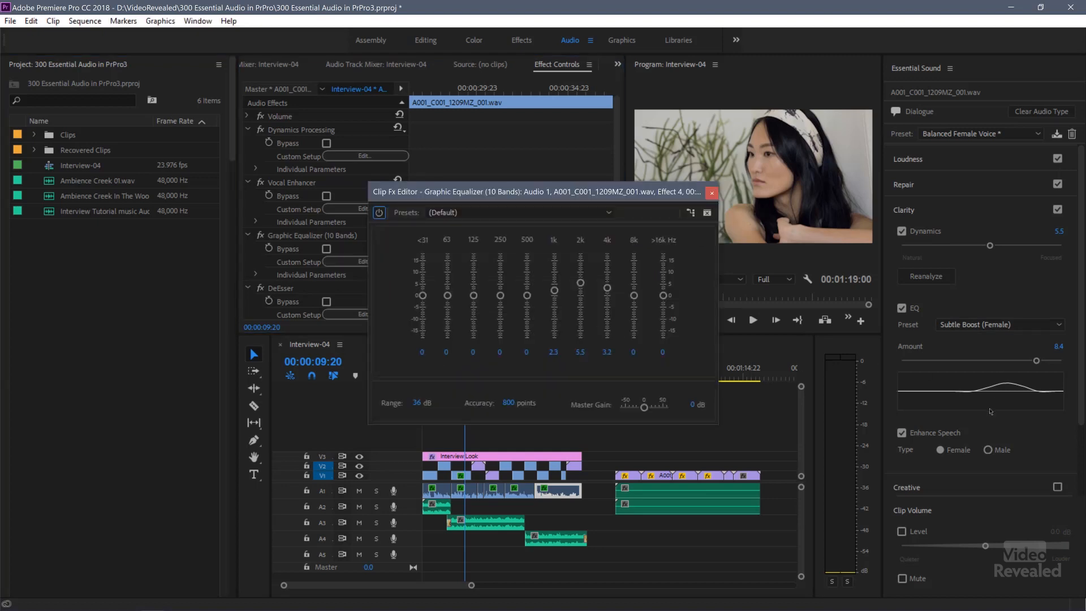
pyautogui.moveTo(1036, 361); pyautogui.dragTo(1002, 377)
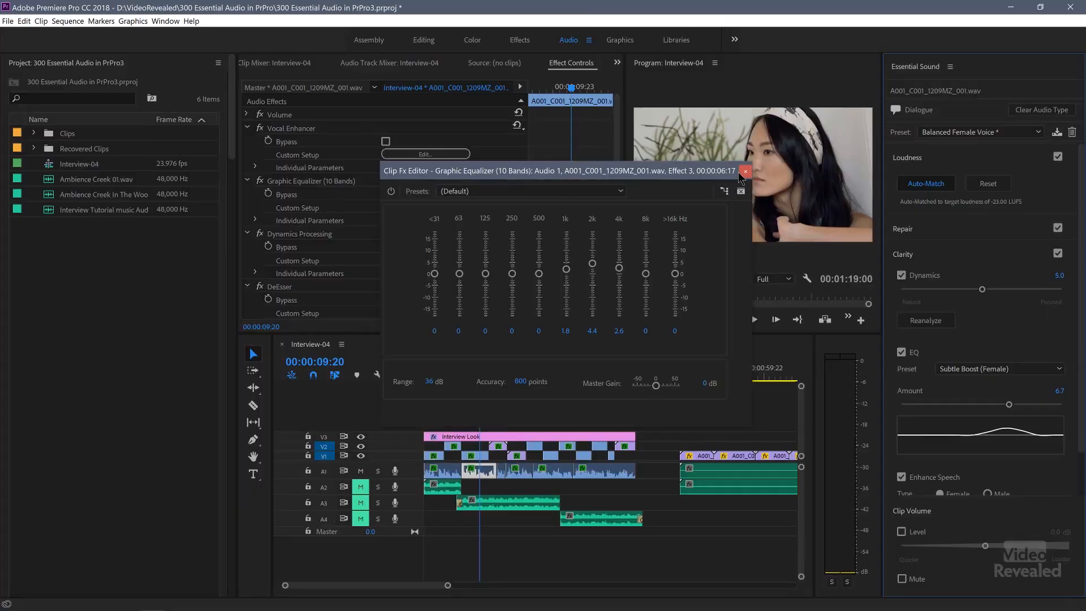
pyautogui.click(746, 172)
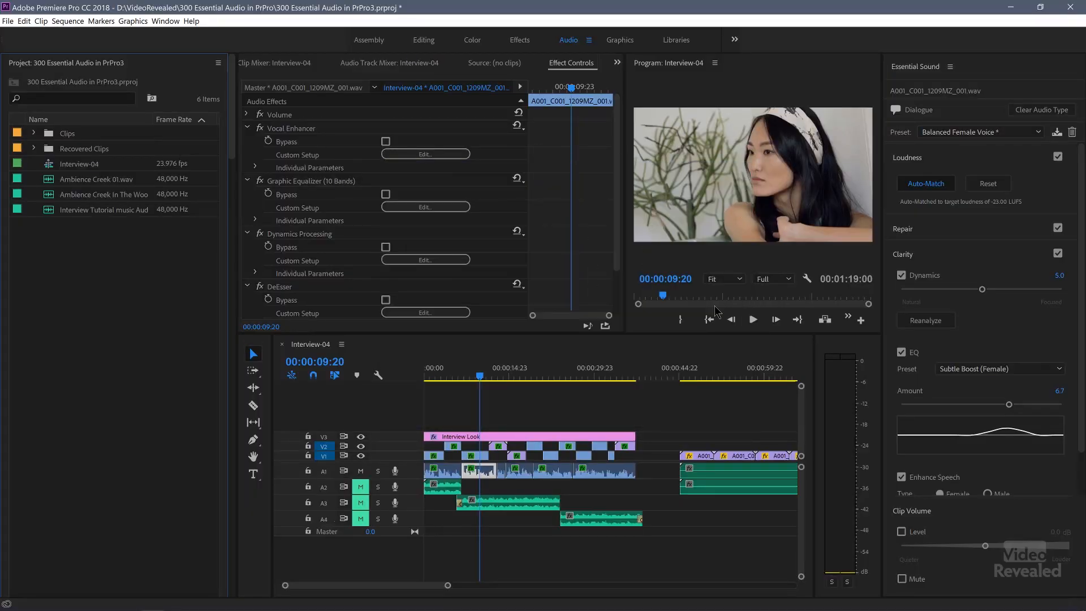
# Step: Unmute the music tracks A2, A3 and A4
pyautogui.click(361, 487)
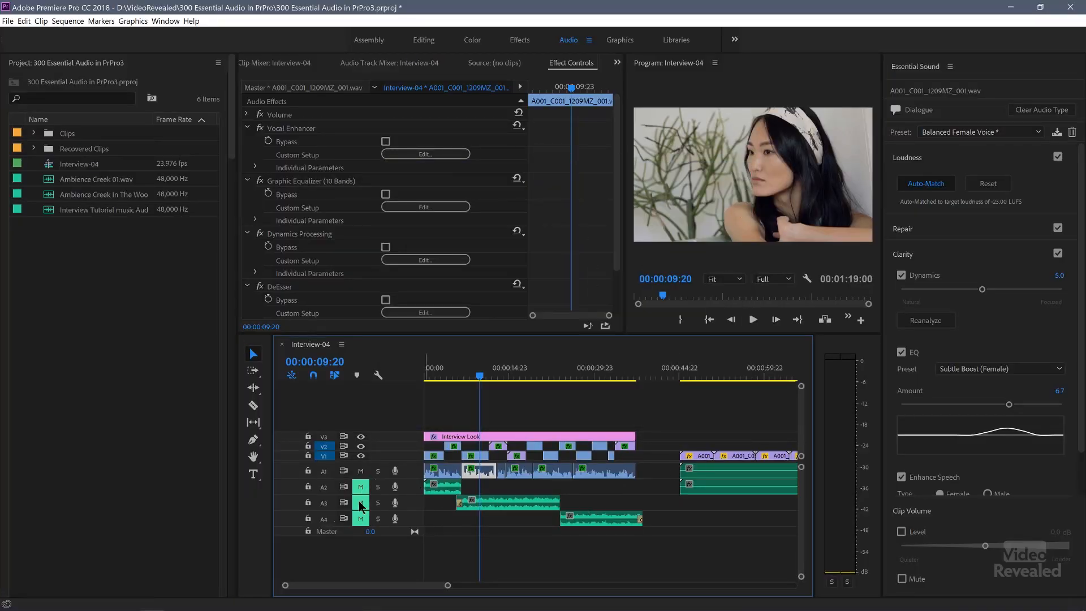
pyautogui.click(360, 503)
pyautogui.click(361, 518)
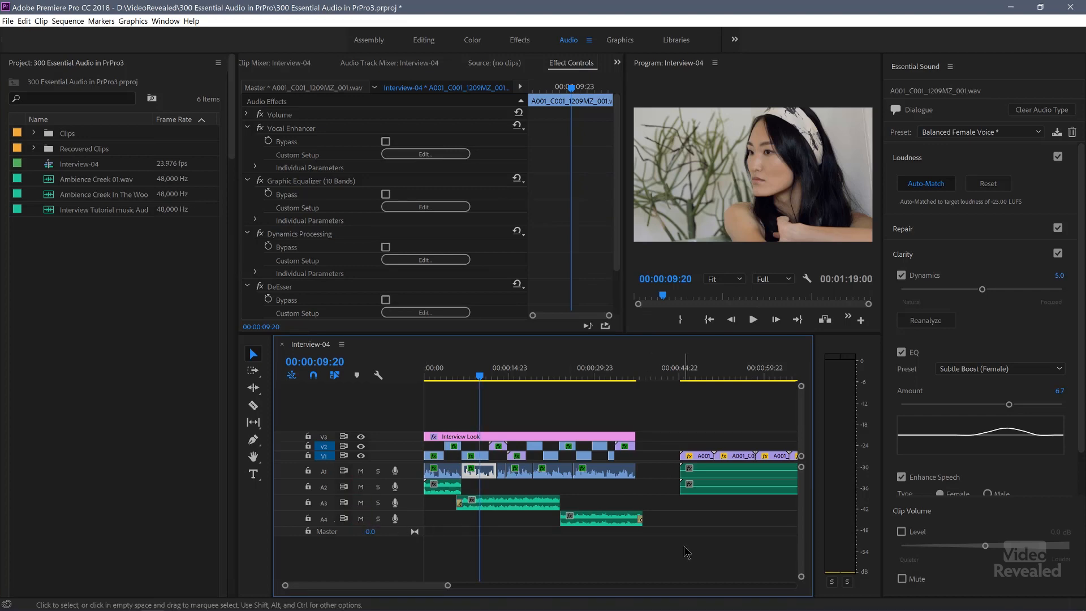
# Step: Assign the Music type and the Balanced Background Music preset to the clips on A2, A3 and A4, and play the sequence from the start
pyautogui.moveTo(562, 542); pyautogui.dragTo(419, 484)
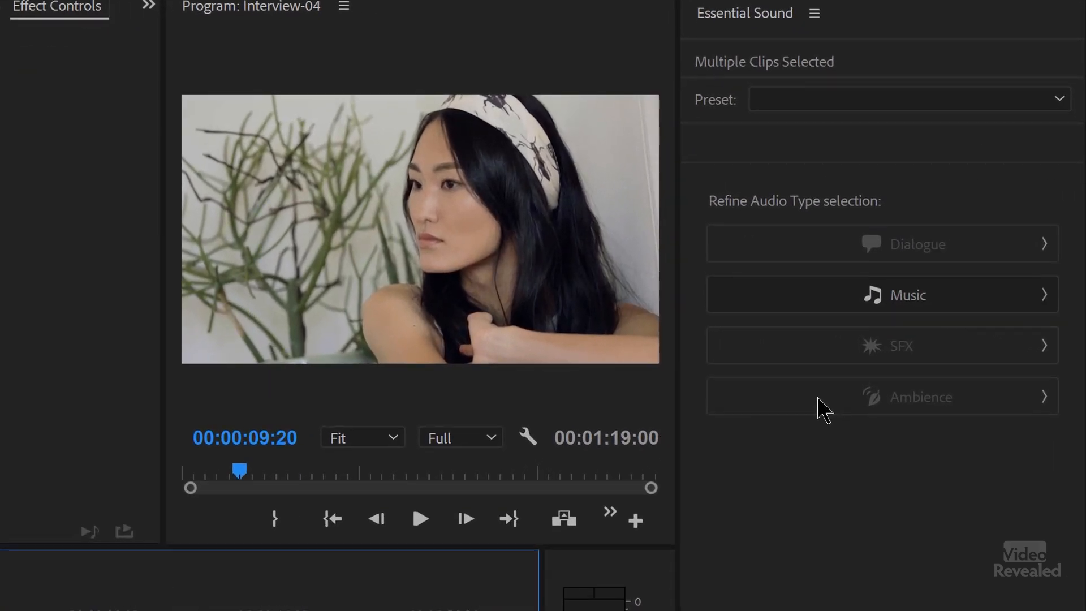
pyautogui.click(928, 307)
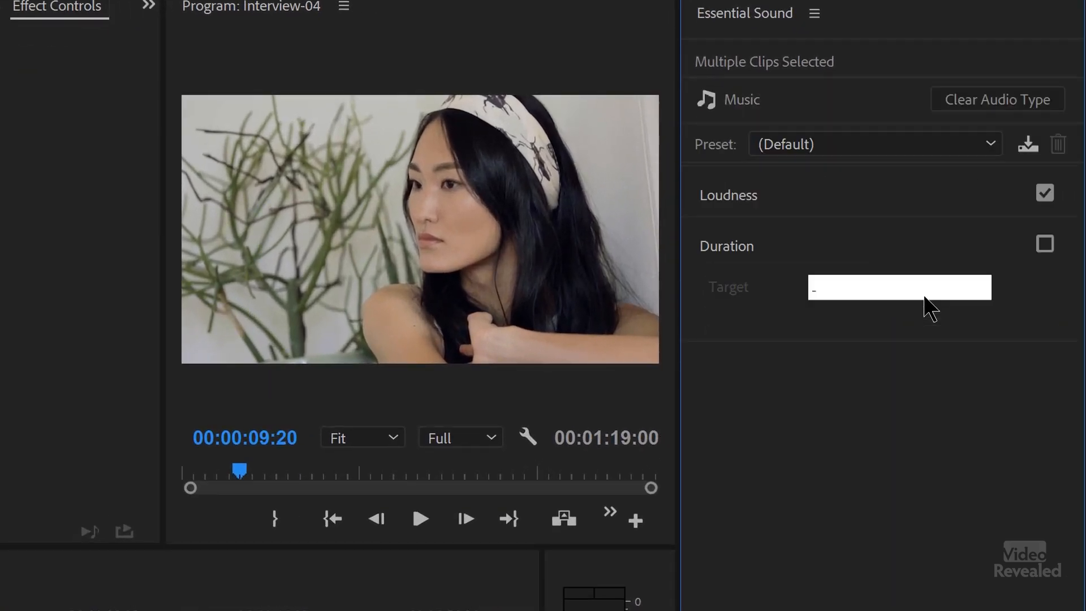
pyautogui.click(853, 149)
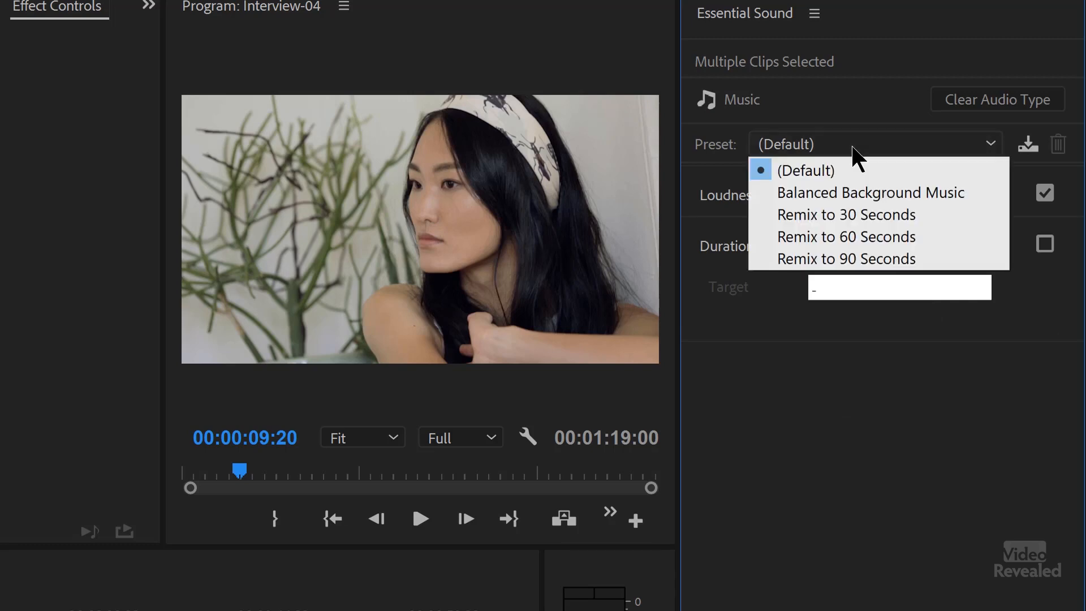
pyautogui.click(905, 191)
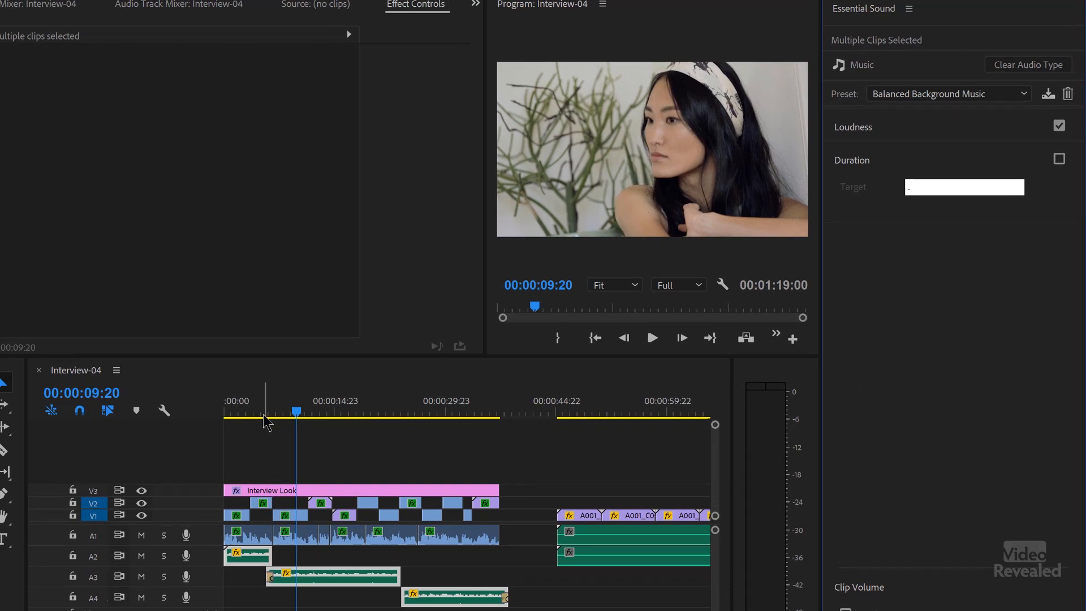
pyautogui.moveTo(266, 421); pyautogui.dragTo(220, 414)
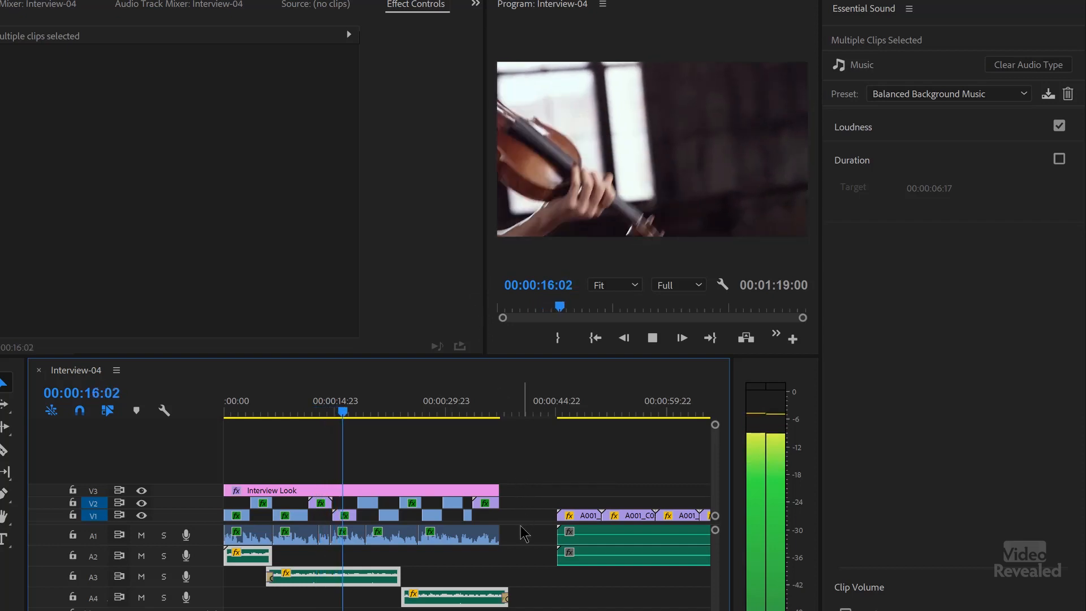
pyautogui.press('space')
# Step: Select all dialogue clips on track A1 and reapply the Balanced Female Voice preset to them
pyautogui.moveTo(518, 545); pyautogui.dragTo(214, 545)
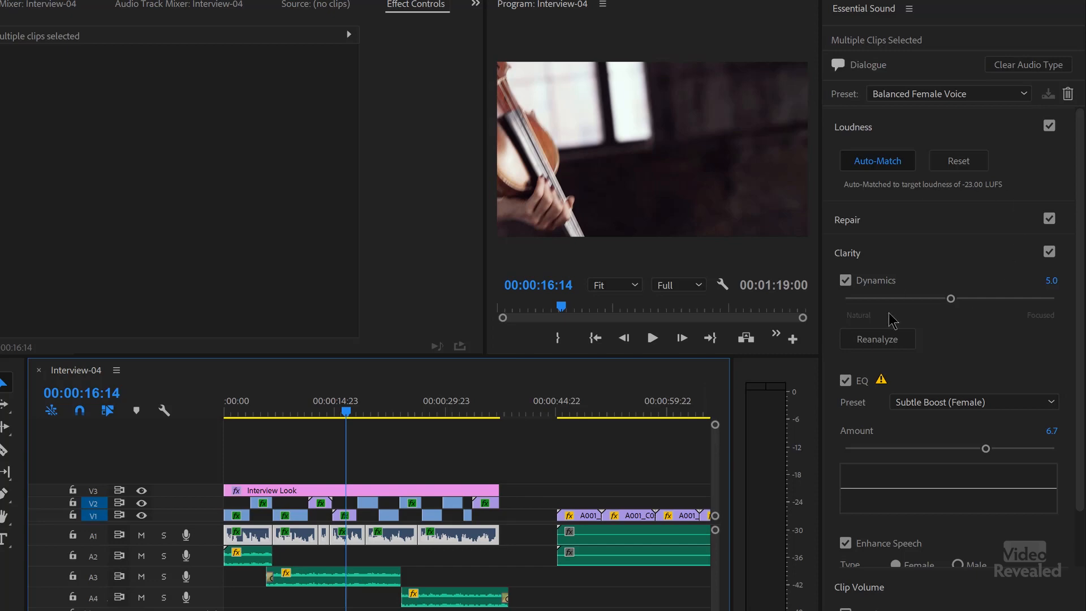
pyautogui.moveTo(883, 382)
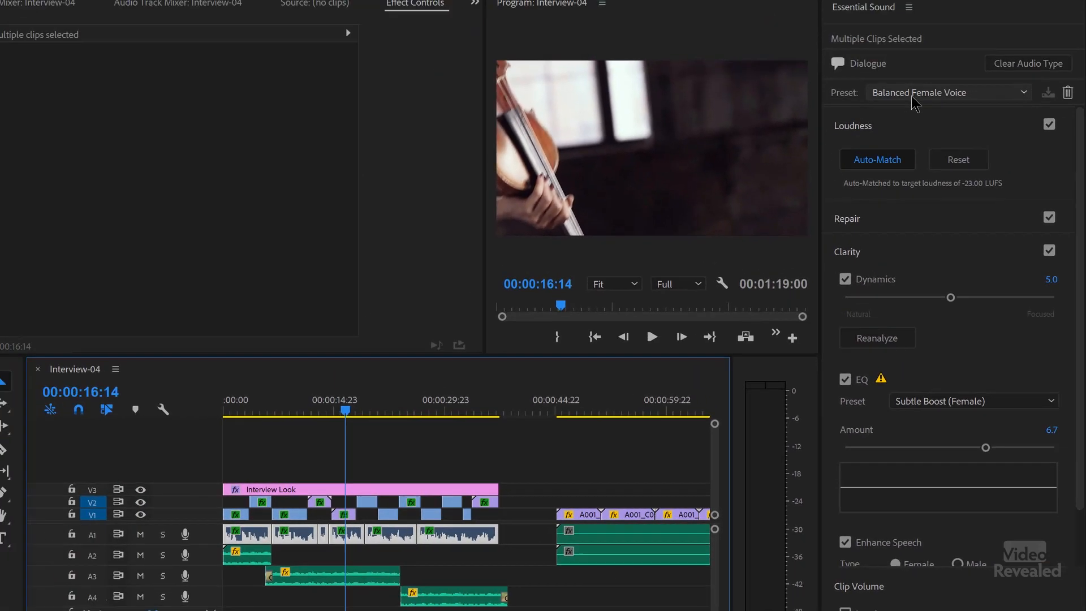
pyautogui.click(920, 93)
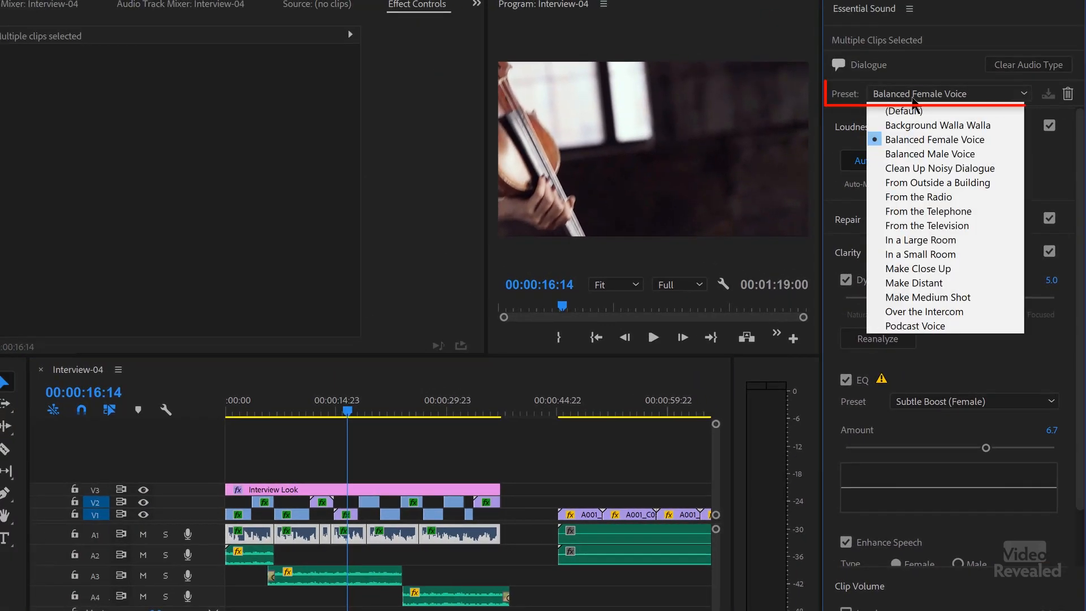
pyautogui.click(928, 139)
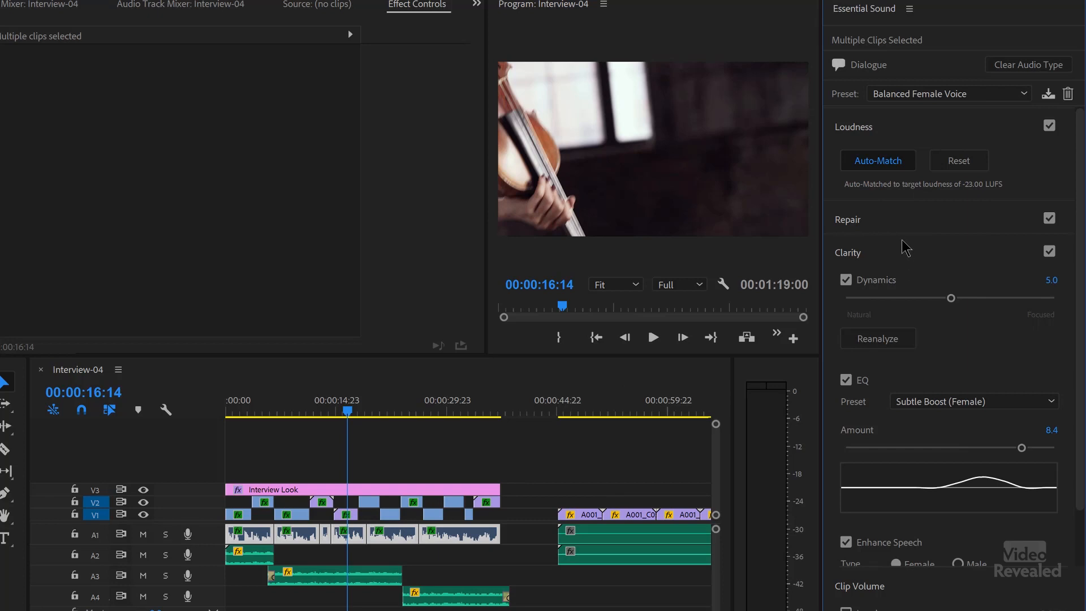
# Step: Turn on Reduce Rumble in the Repair settings of the selected dialogue clips and play the sequence from the start
pyautogui.click(882, 133)
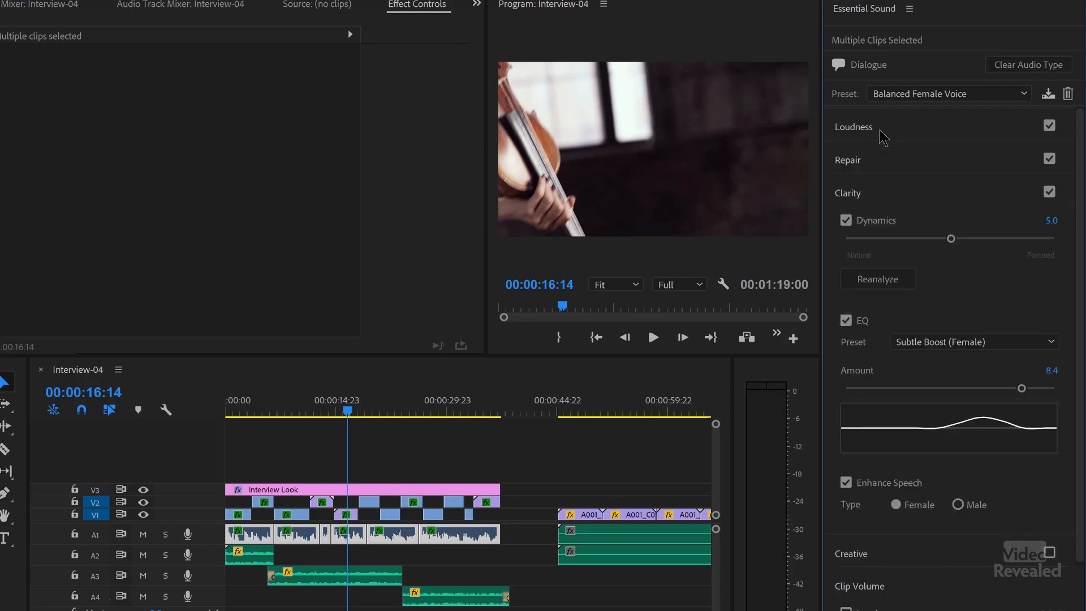
pyautogui.click(885, 164)
pyautogui.click(878, 164)
pyautogui.click(874, 197)
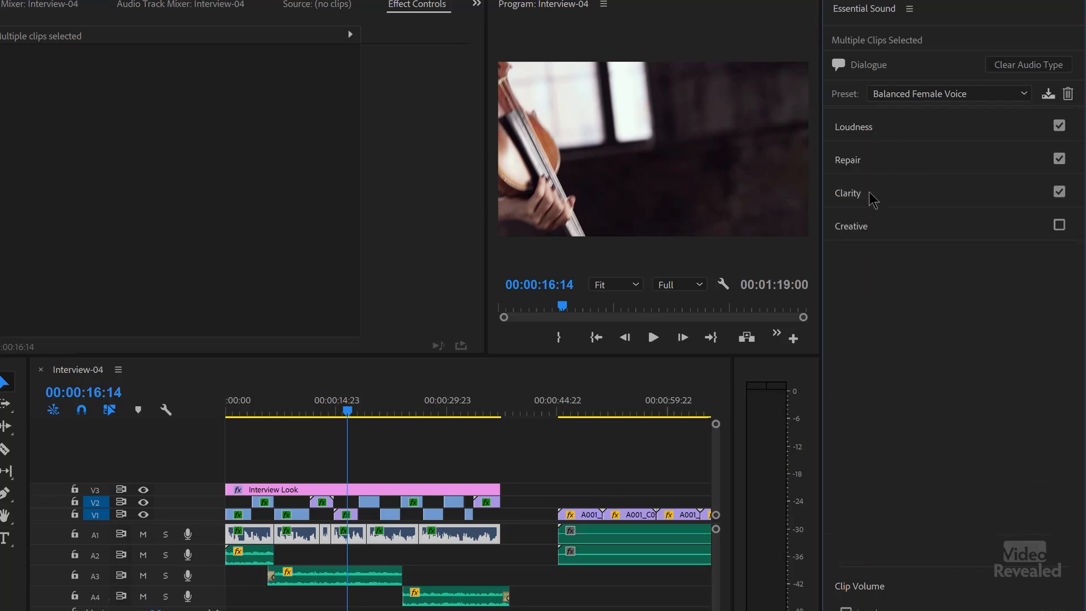
pyautogui.click(877, 169)
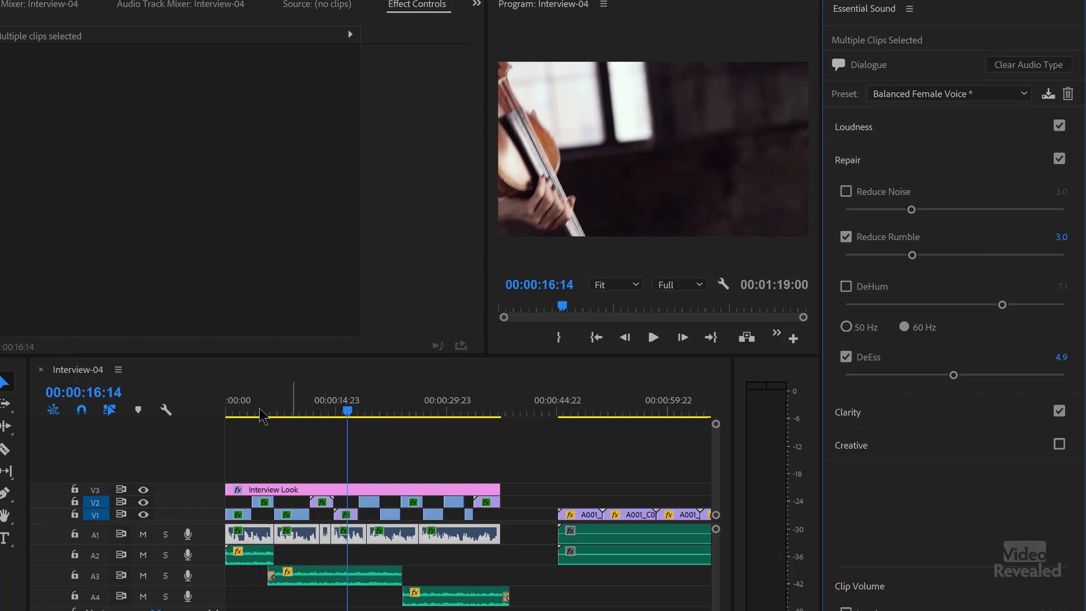
pyautogui.press('Home')
pyautogui.press('space')
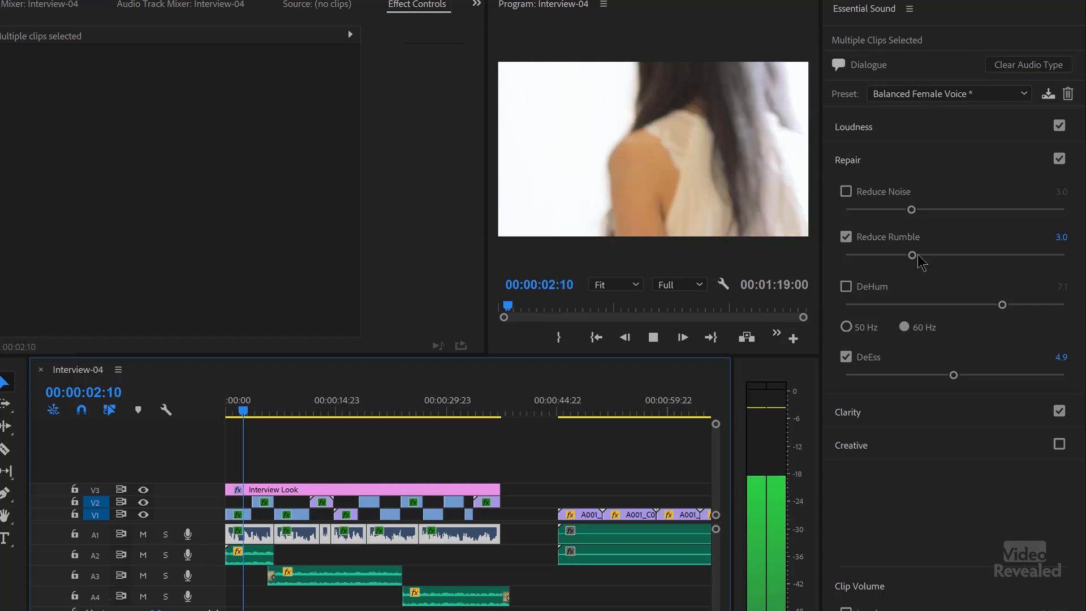
# Step: Try a higher Reduce Rumble amount during playback, and switch Reduce Rumble off and Reduce Noise on for the dialogue clips
pyautogui.moveTo(912, 255); pyautogui.dragTo(999, 258)
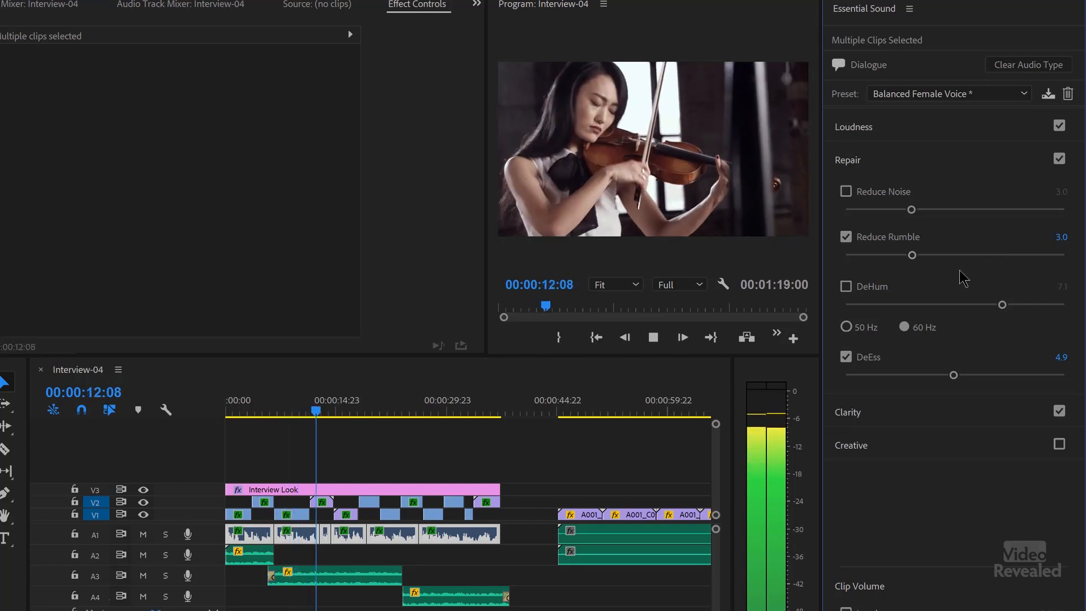
pyautogui.click(844, 240)
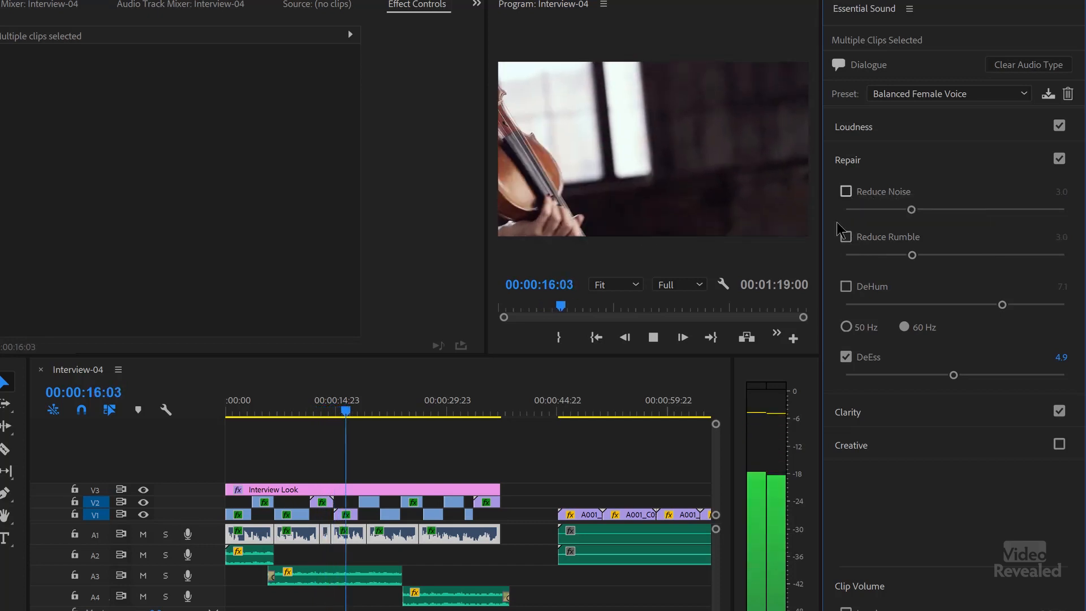
pyautogui.click(846, 192)
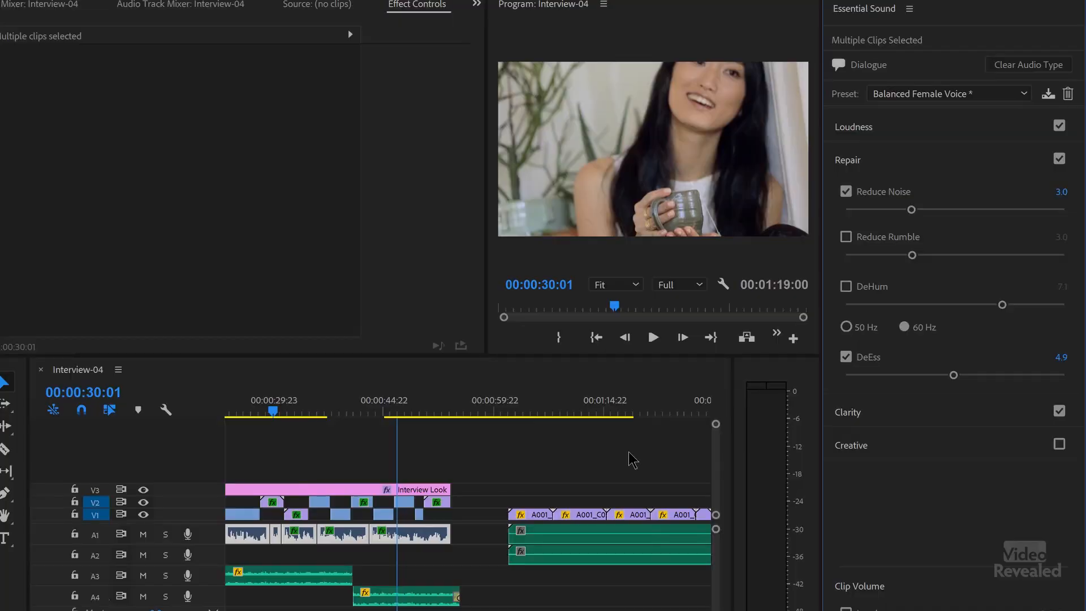
# Step: Select the audio clips on A1 and A2 beneath the forest footage and play a few seconds from near their start
pyautogui.hscroll(-3, 631, 458)
pyautogui.moveTo(618, 609); pyautogui.dragTo(310, 537)
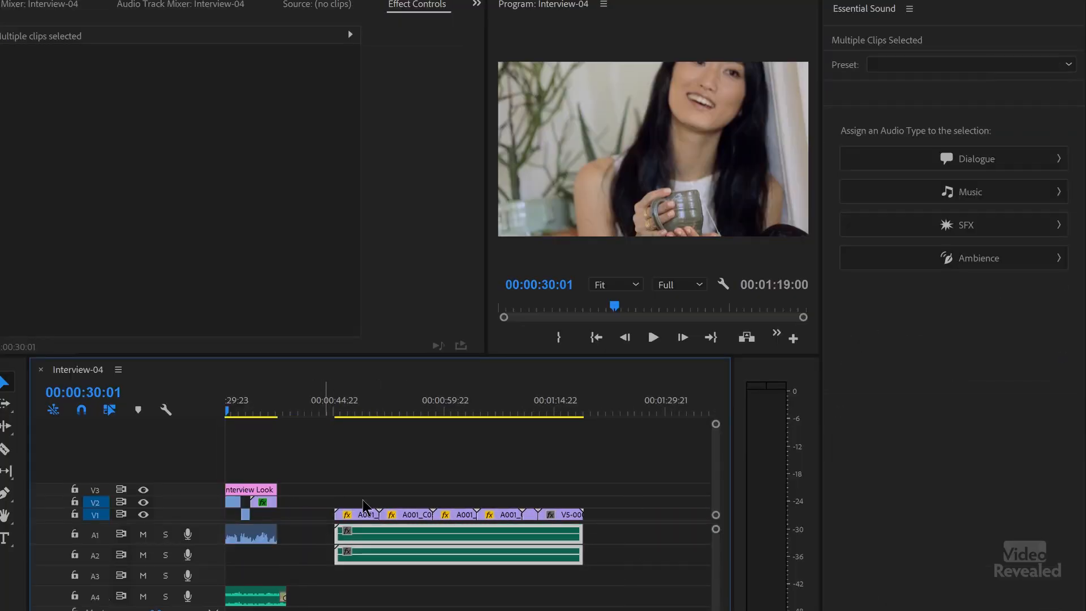
pyautogui.moveTo(368, 411); pyautogui.dragTo(360, 411)
pyautogui.press('space')
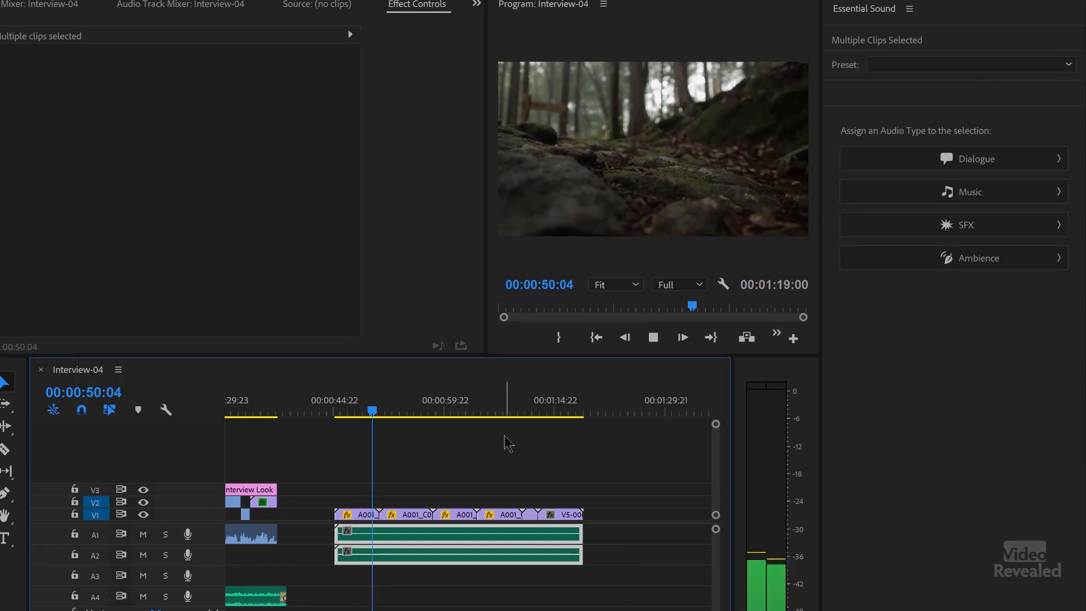
pyautogui.press('space')
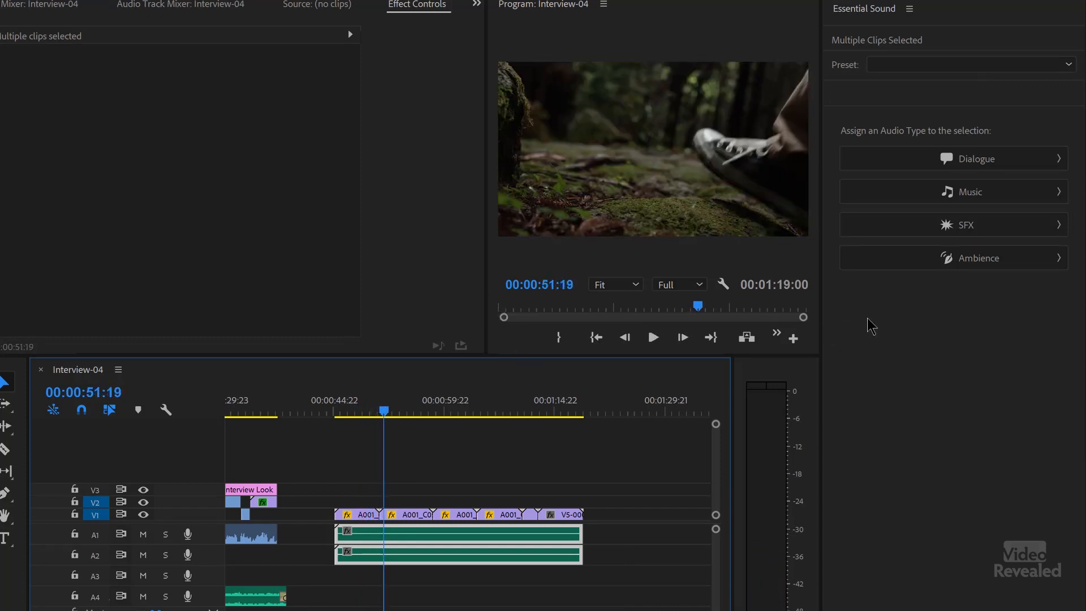
# Step: Assign the Ambience type and the From Outside preset to the selected forest audio clips, and play the result
pyautogui.click(885, 263)
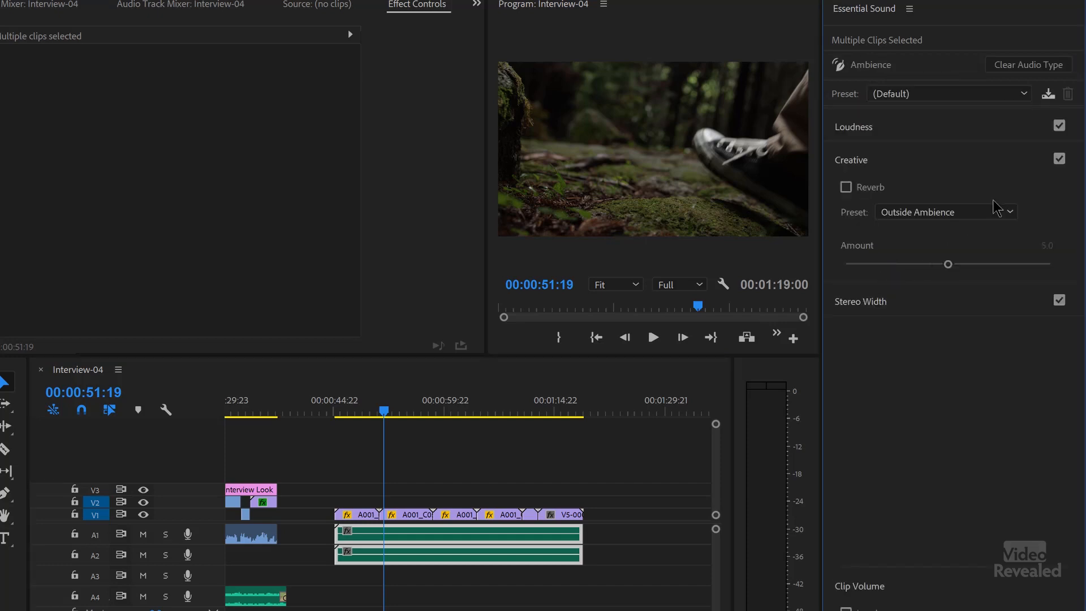
pyautogui.click(938, 94)
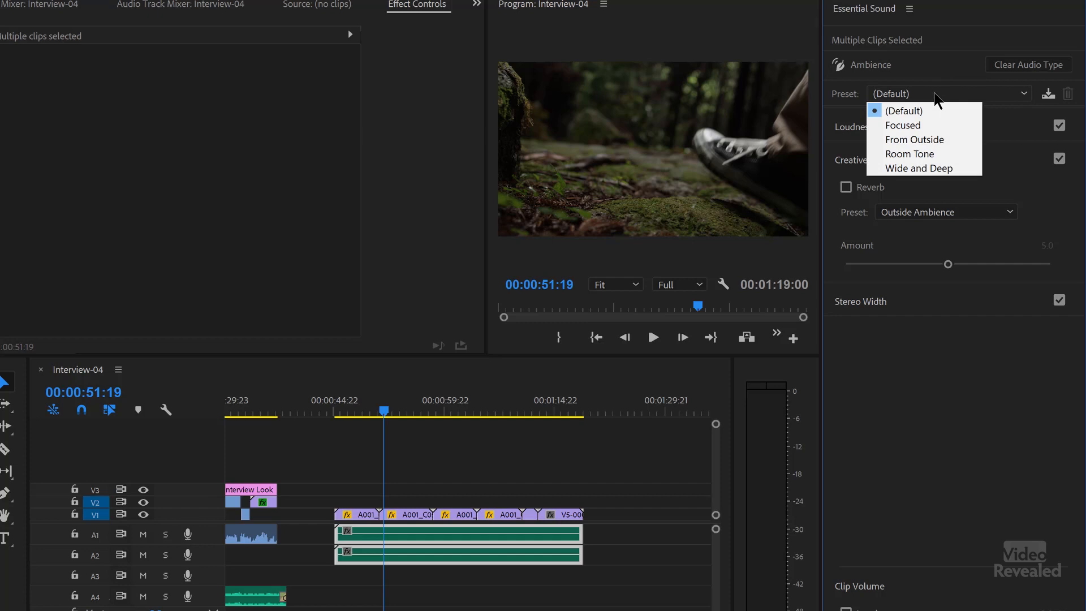
pyautogui.click(942, 142)
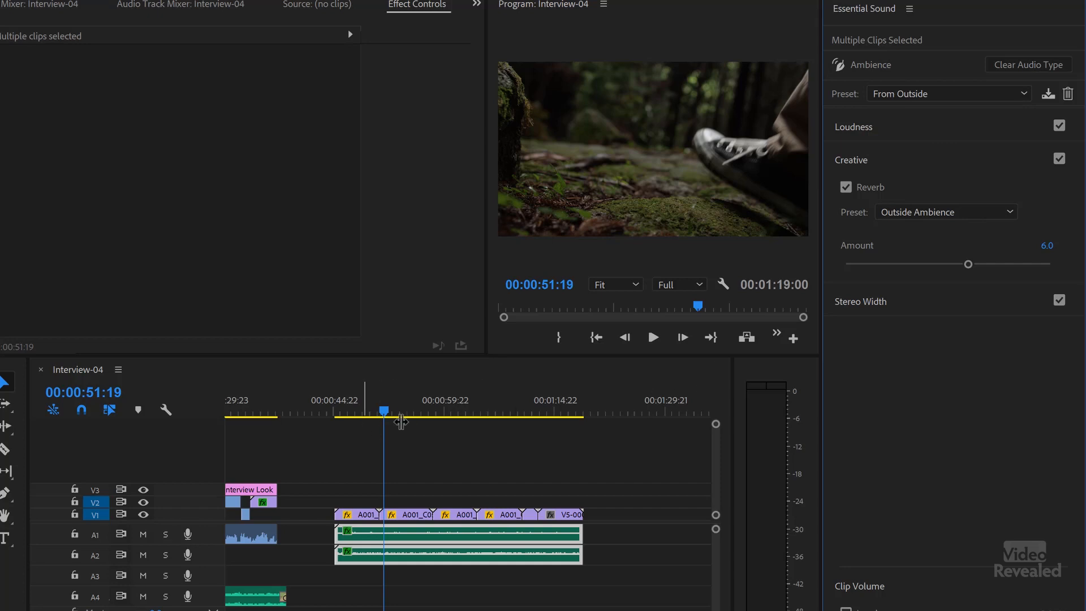
pyautogui.press('space')
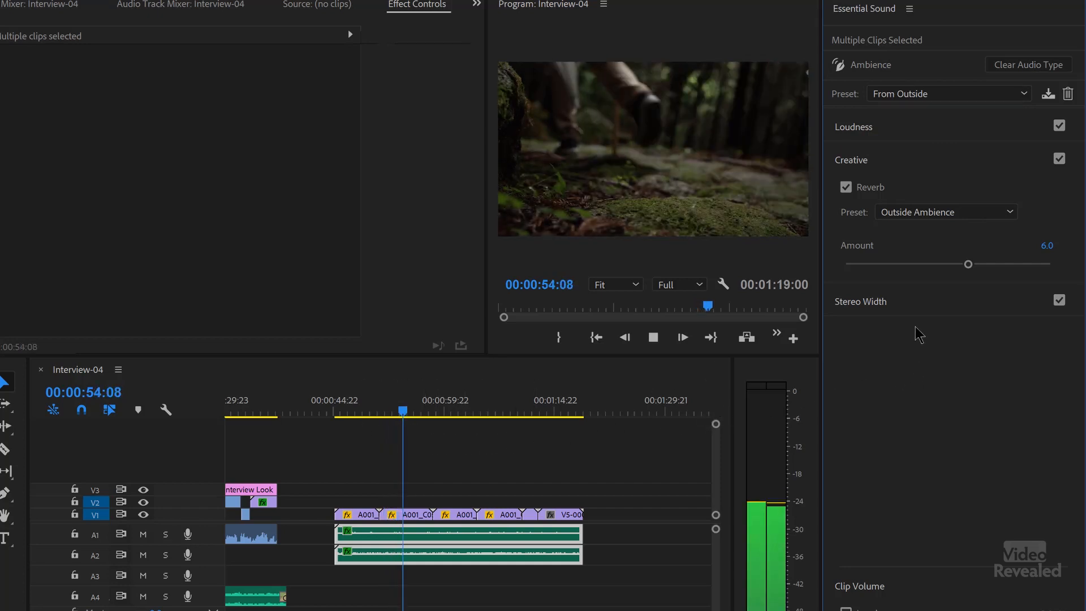
# Step: Try a Stereo Width of 0.0 on the ambience clips during playback, and widen it to the maximum
pyautogui.click(897, 304)
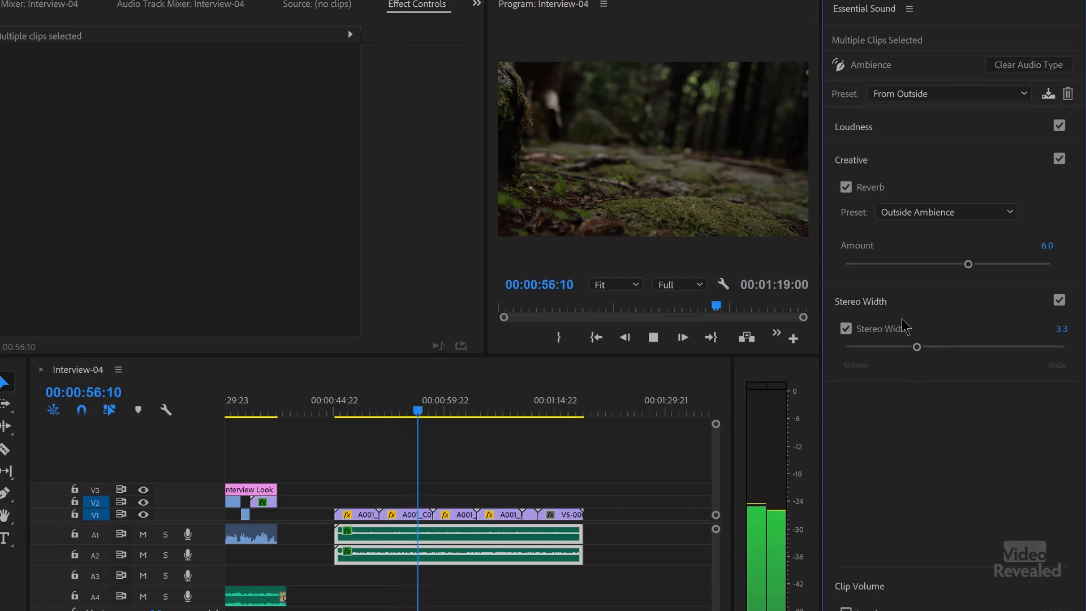
pyautogui.moveTo(917, 347); pyautogui.dragTo(846, 357)
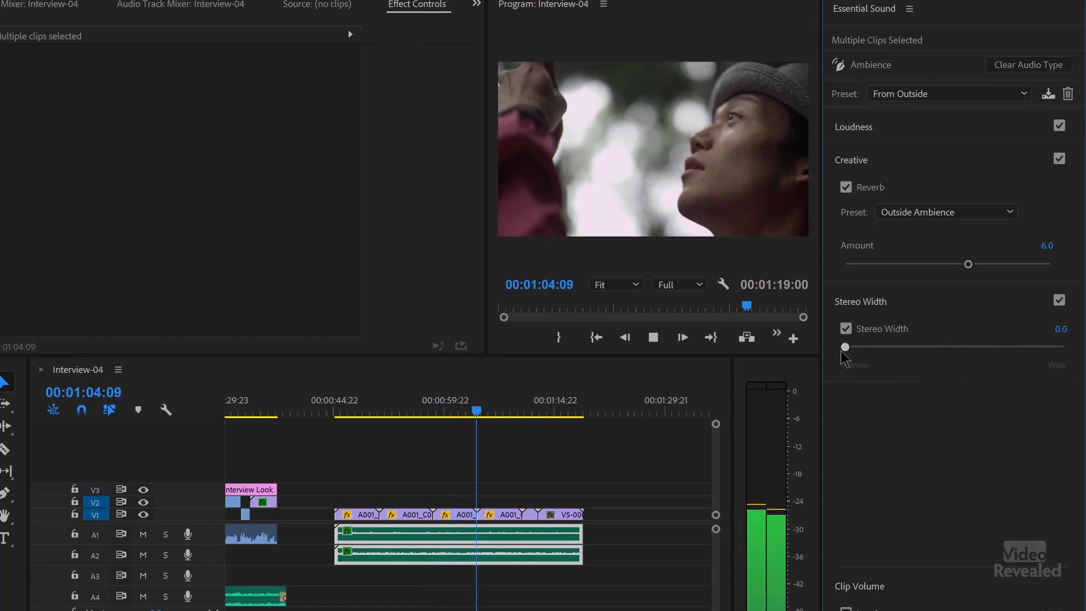
pyautogui.moveTo(844, 352); pyautogui.dragTo(1077, 368)
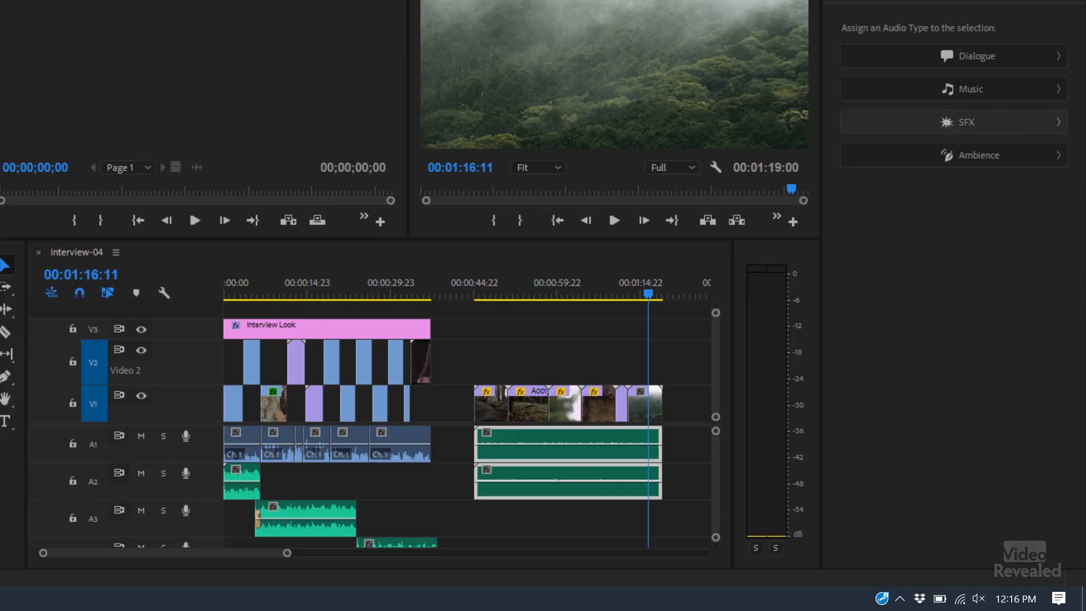
# Step: Assign the SFX type with the (Default) preset to the forest audio clips, and review and collapse the Loudness and Creative settings
pyautogui.click(1011, 127)
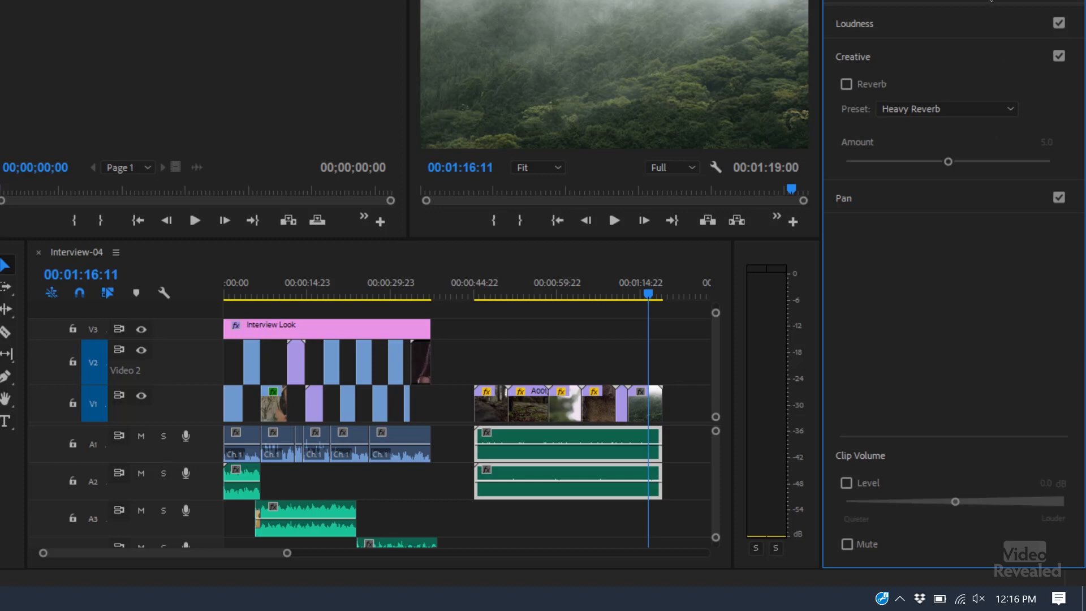
pyautogui.click(989, 1)
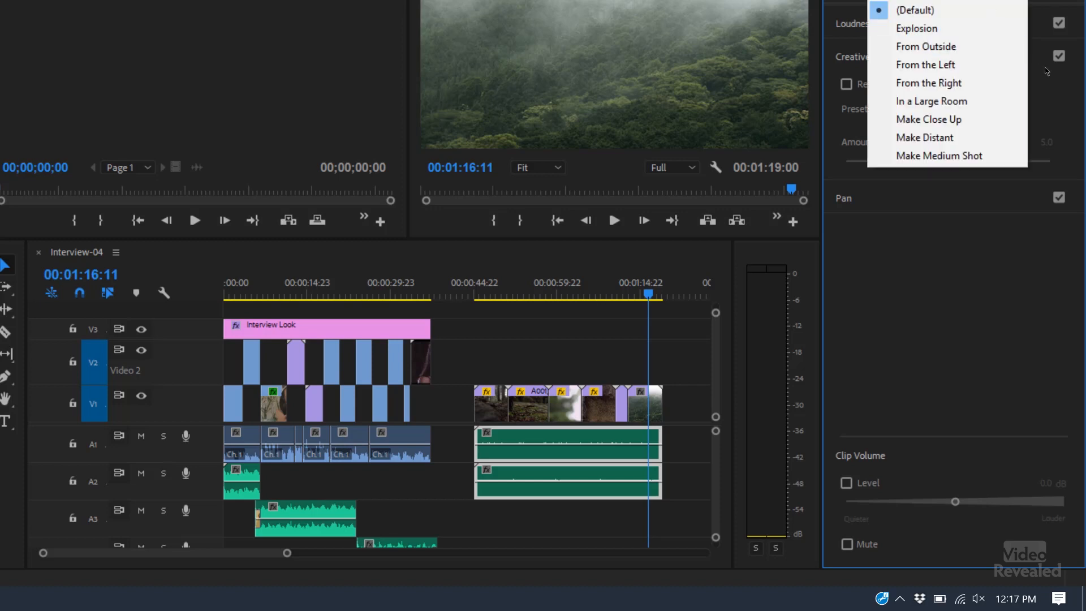
pyautogui.click(935, 10)
pyautogui.click(934, 19)
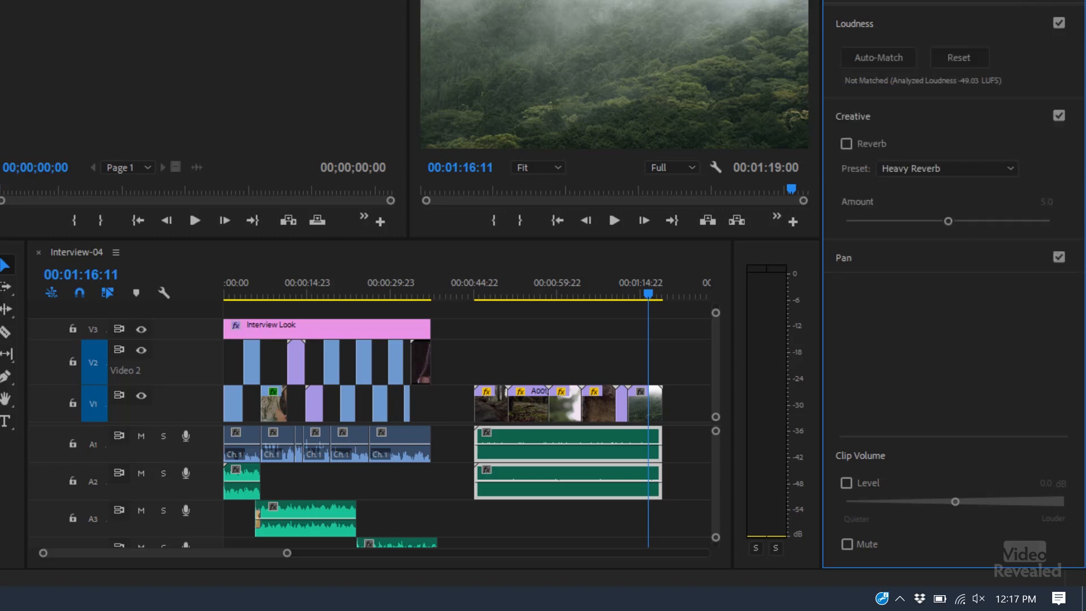
pyautogui.click(933, 22)
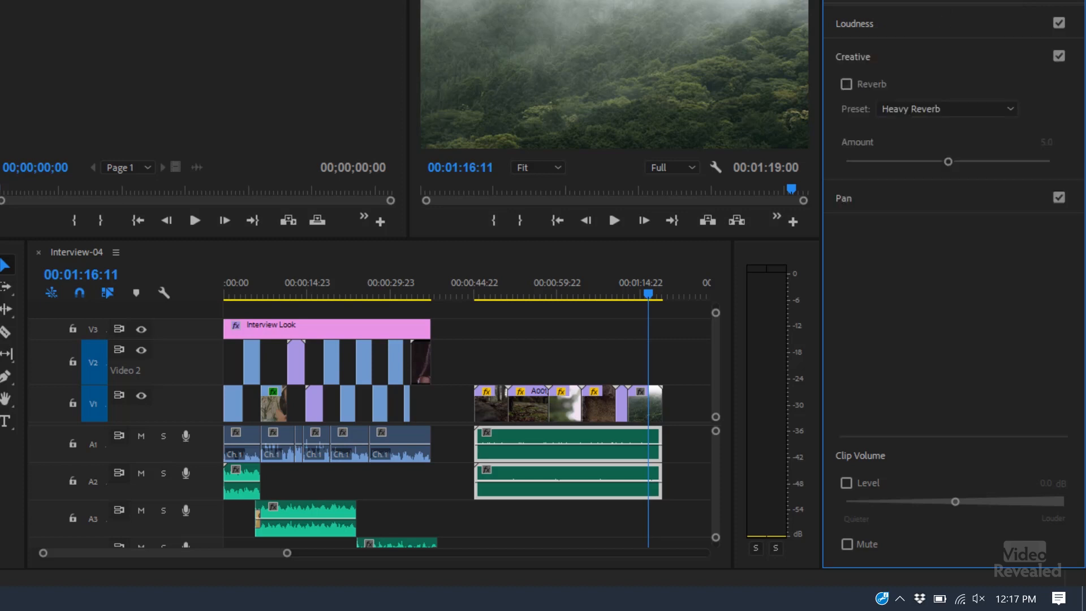
pyautogui.click(951, 110)
pyautogui.click(957, 59)
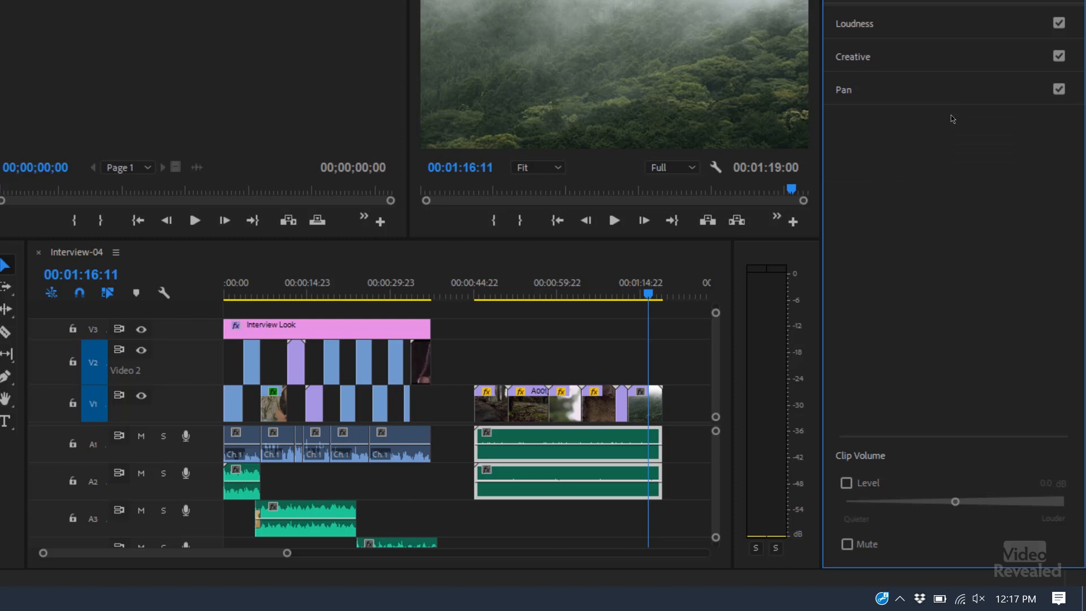